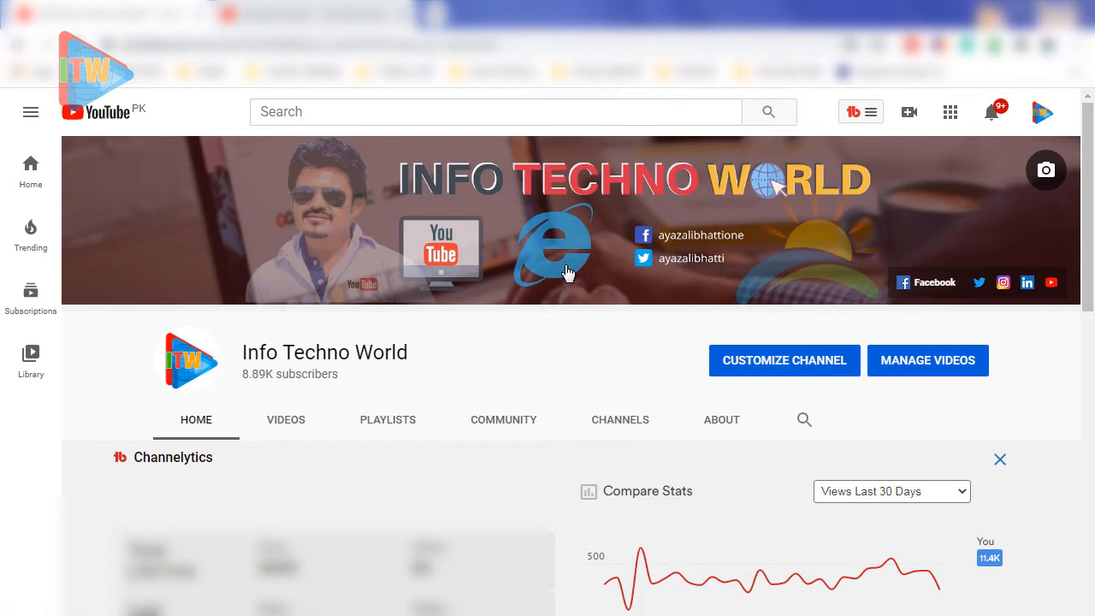
Start a new video upload from the channel's videos page in YouTube Studio
{"action": "left_click", "coordinate": [278, 15]}
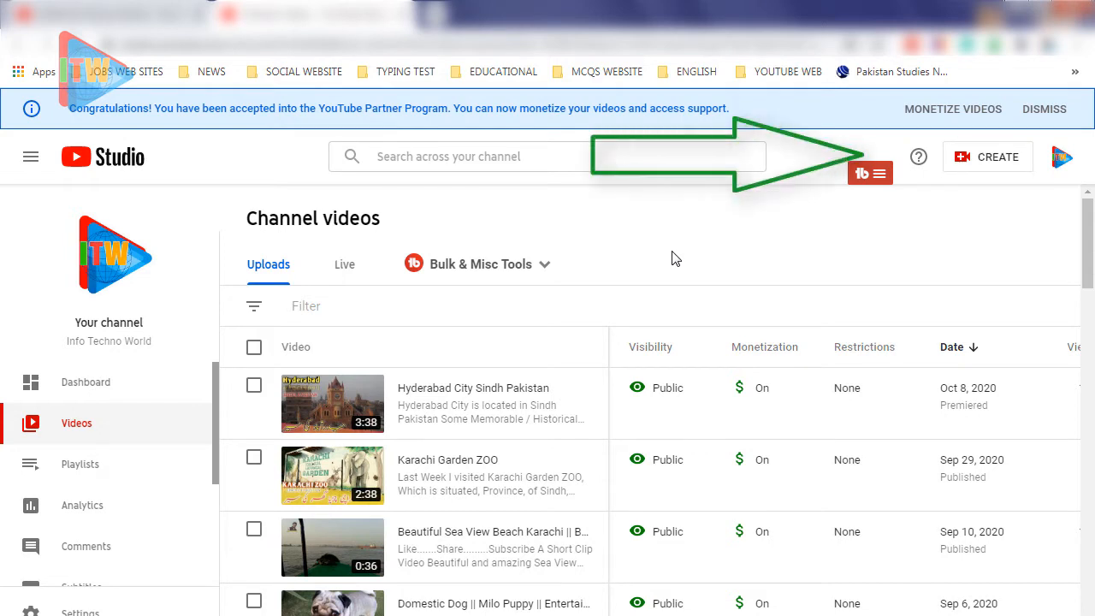
{"action": "left_click", "coordinate": [972, 170]}
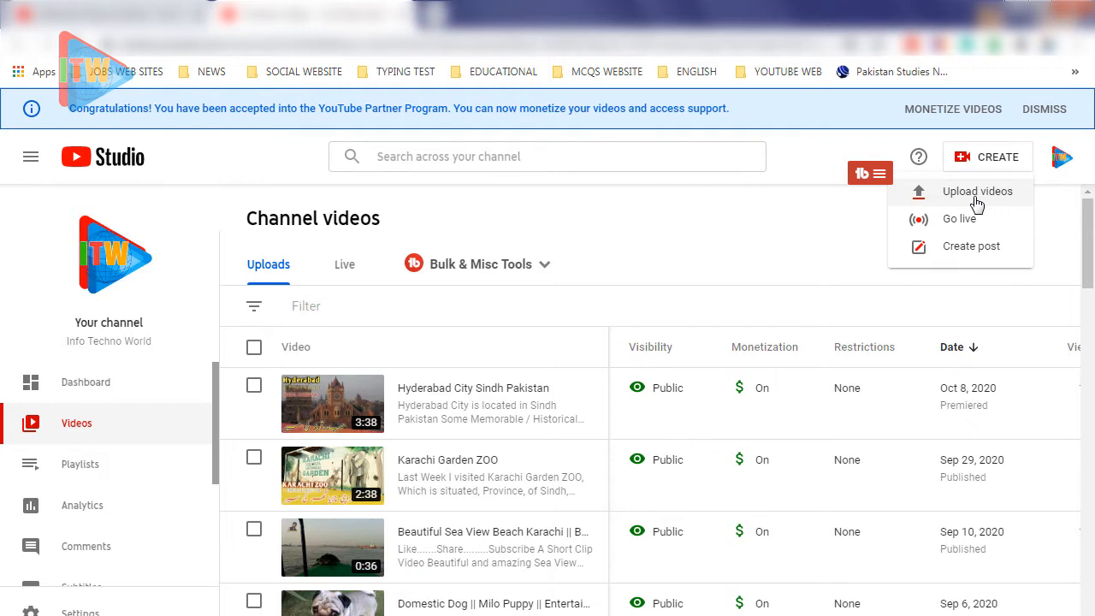
{"action": "left_click", "coordinate": [977, 201]}
{"action": "left_click", "coordinate": [977, 192]}
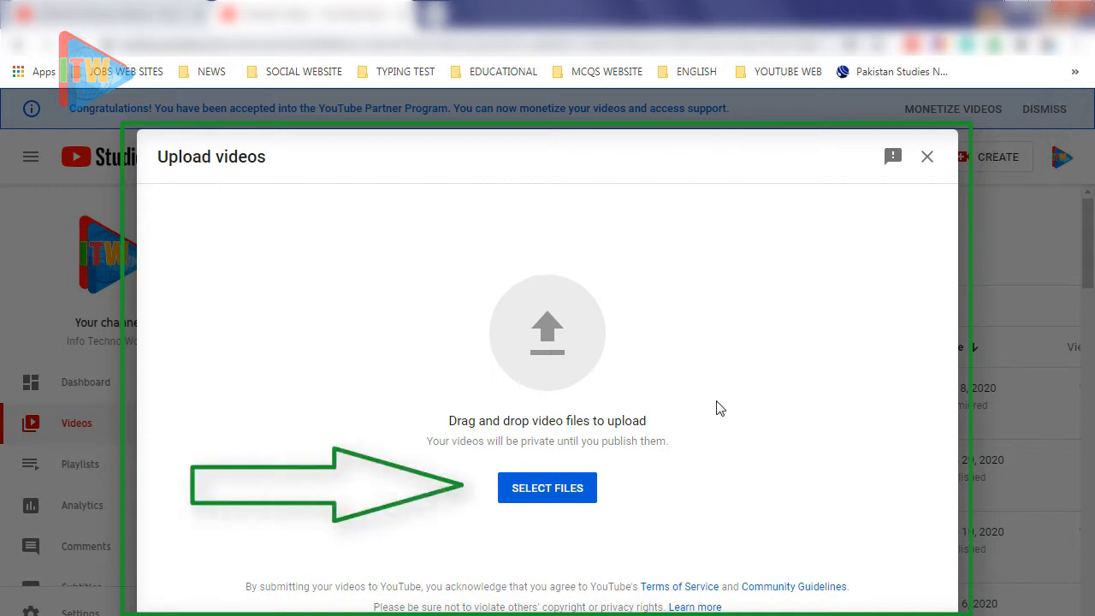
Choose the video "Ocean Of The World" from the OCEAN folder on the Desktop as the file to upload
{"action": "left_click", "coordinate": [554, 495]}
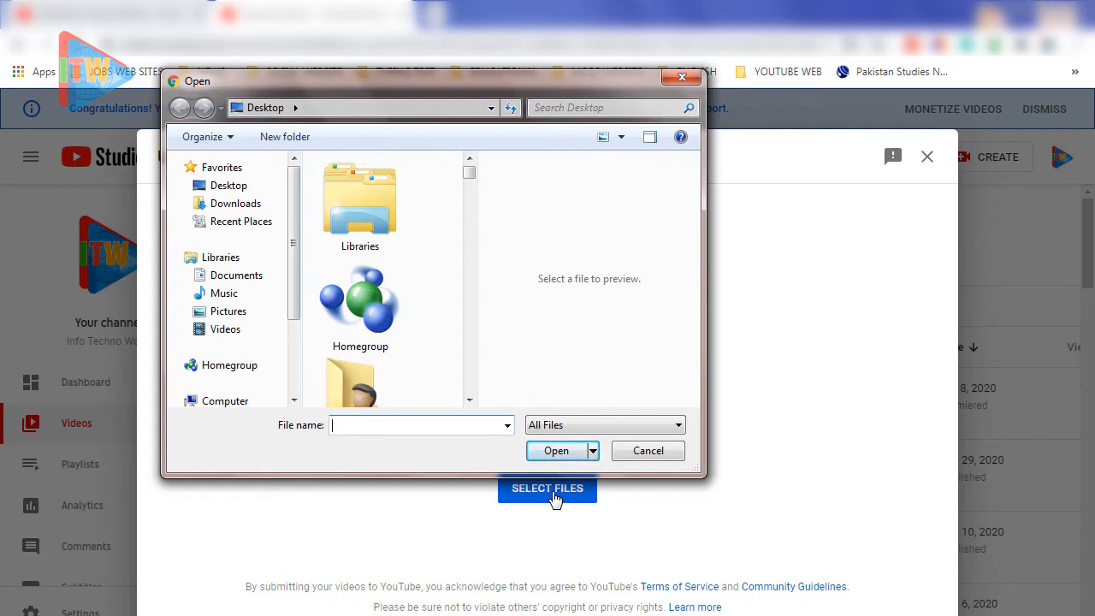
{"action": "mouse_move", "coordinate": [473, 174]}
{"action": "left_mouse_down"}
{"action": "mouse_move", "coordinate": [469, 395]}
{"action": "mouse_move", "coordinate": [463, 279]}
{"action": "left_mouse_up"}
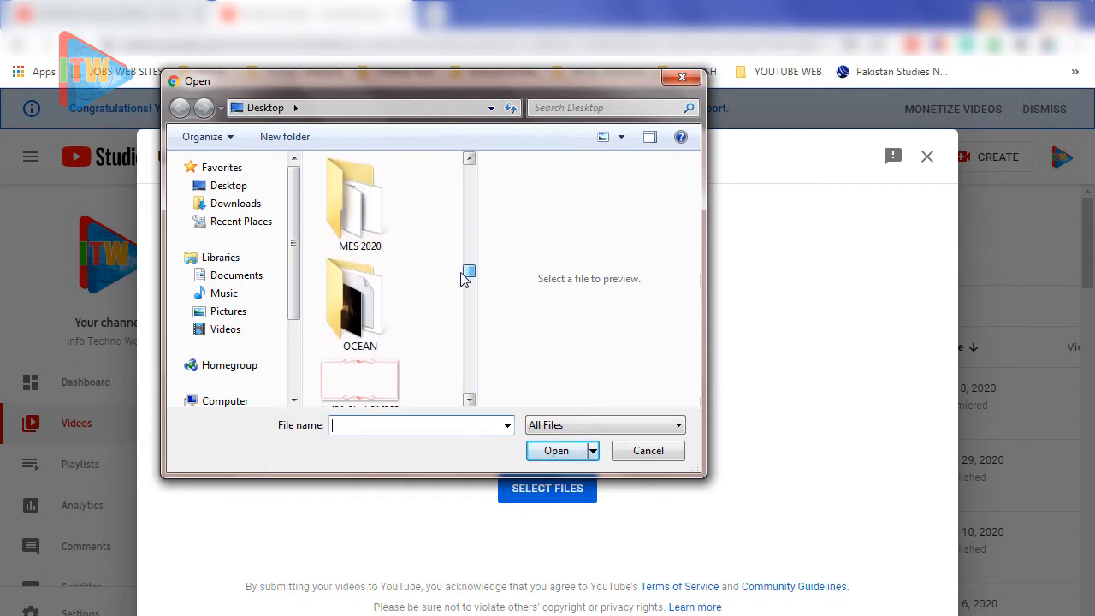
{"action": "double_click", "coordinate": [383, 301]}
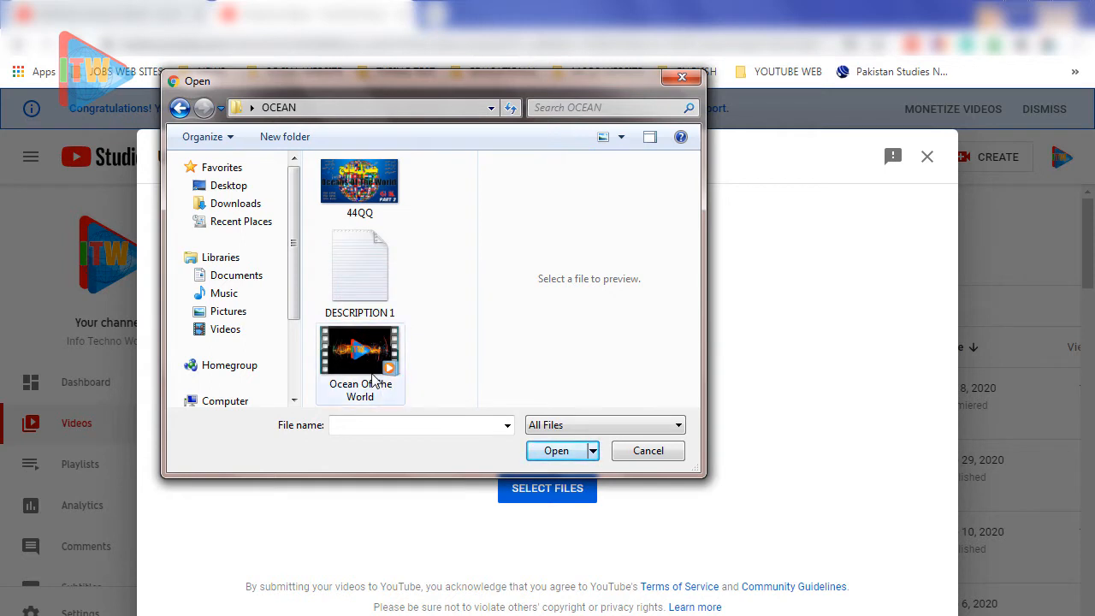
{"action": "mouse_move", "coordinate": [364, 372]}
{"action": "left_click", "coordinate": [561, 455]}
{"action": "left_click", "coordinate": [558, 452]}
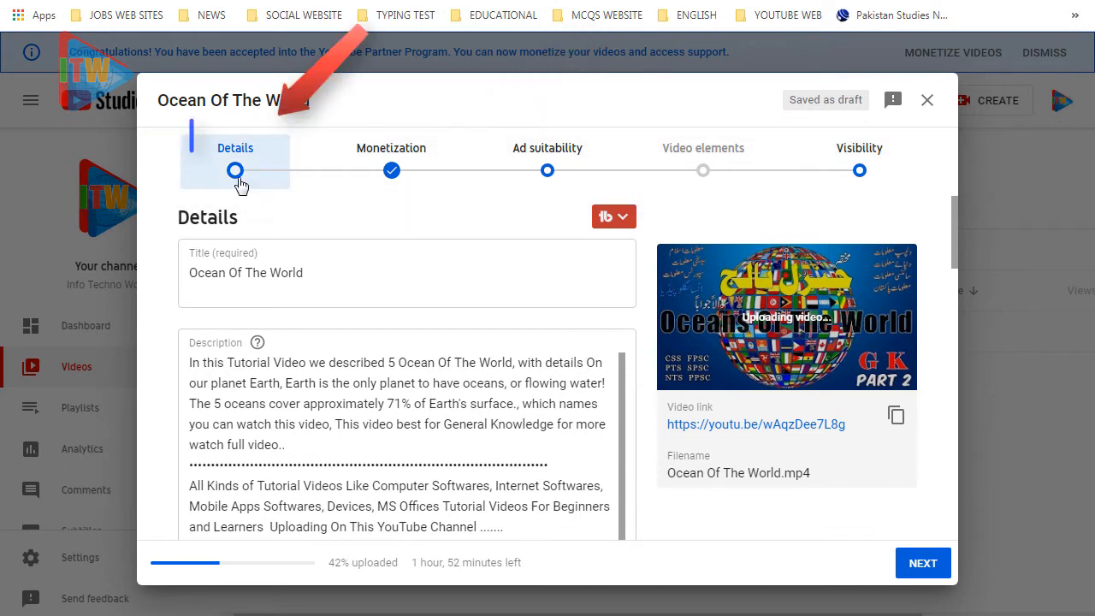
Review the video's title, full description with hashtags, and thumbnail in the upload details
{"action": "left_click", "coordinate": [317, 274]}
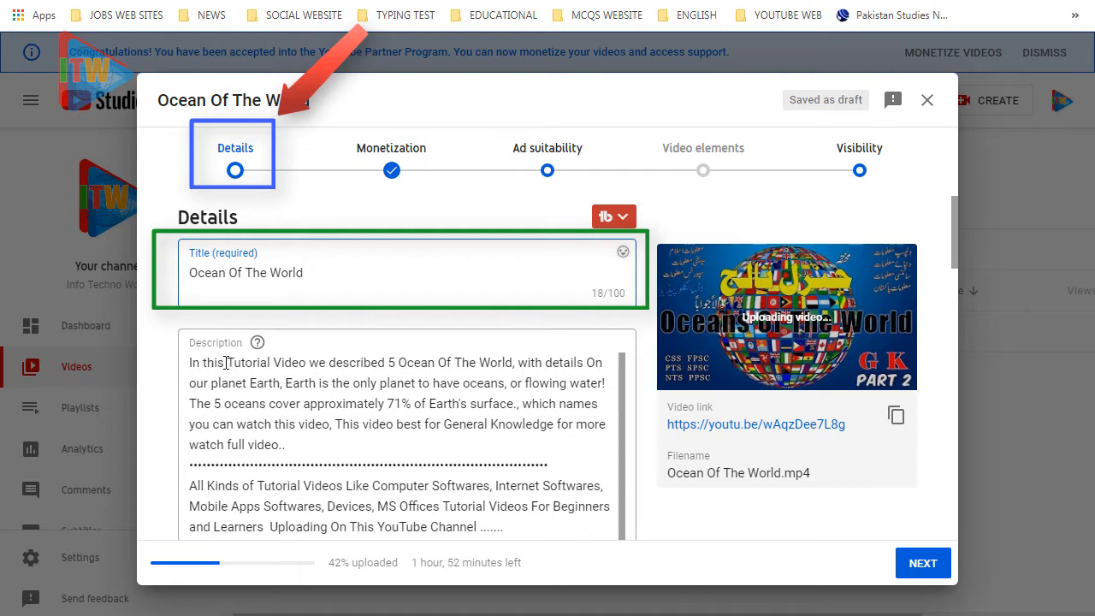
{"action": "scroll", "coordinate": [243, 417], "scroll_direction": "down", "scroll_amount": 1}
{"action": "scroll", "coordinate": [242, 417], "scroll_direction": "down", "scroll_amount": 2}
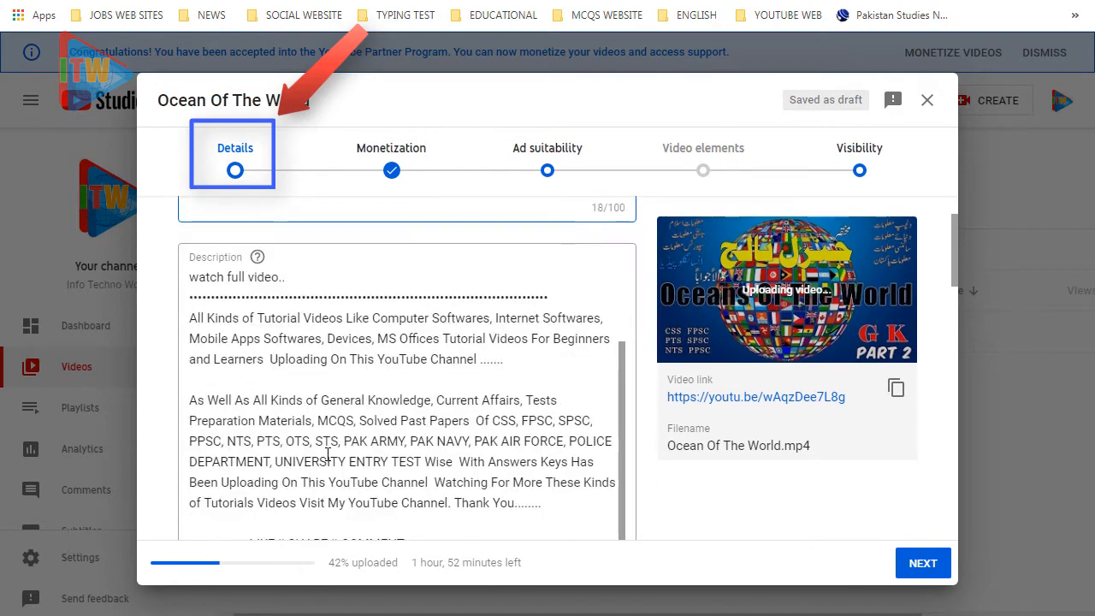
{"action": "scroll", "coordinate": [333, 453], "scroll_direction": "up", "scroll_amount": 1}
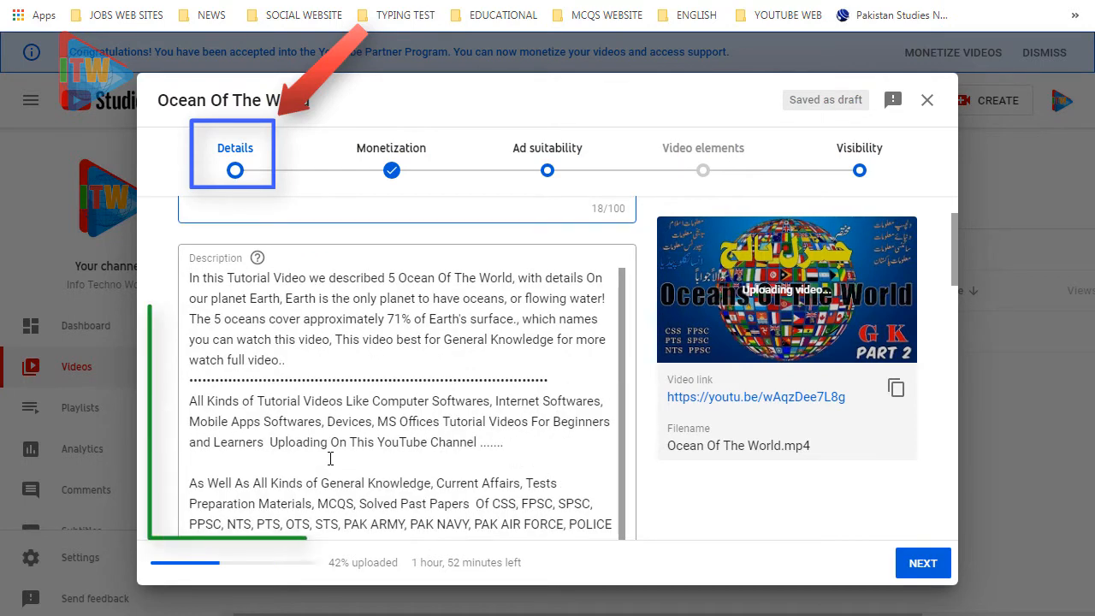
{"action": "scroll", "coordinate": [330, 459], "scroll_direction": "up", "scroll_amount": 2}
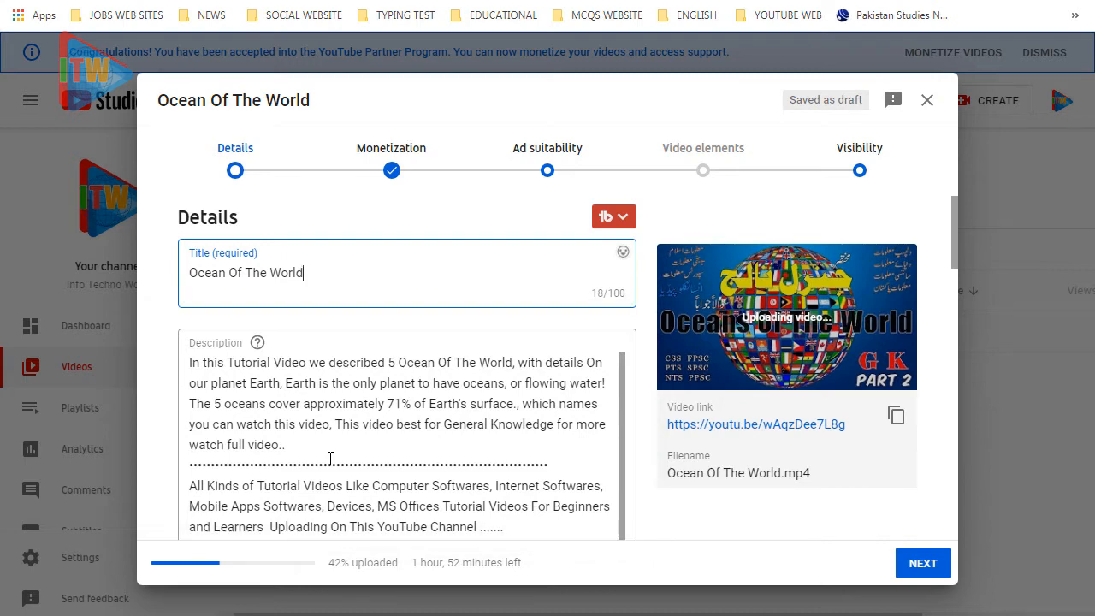
{"action": "scroll", "coordinate": [330, 458], "scroll_direction": "down", "scroll_amount": 2}
{"action": "scroll", "coordinate": [331, 458], "scroll_direction": "down", "scroll_amount": 6}
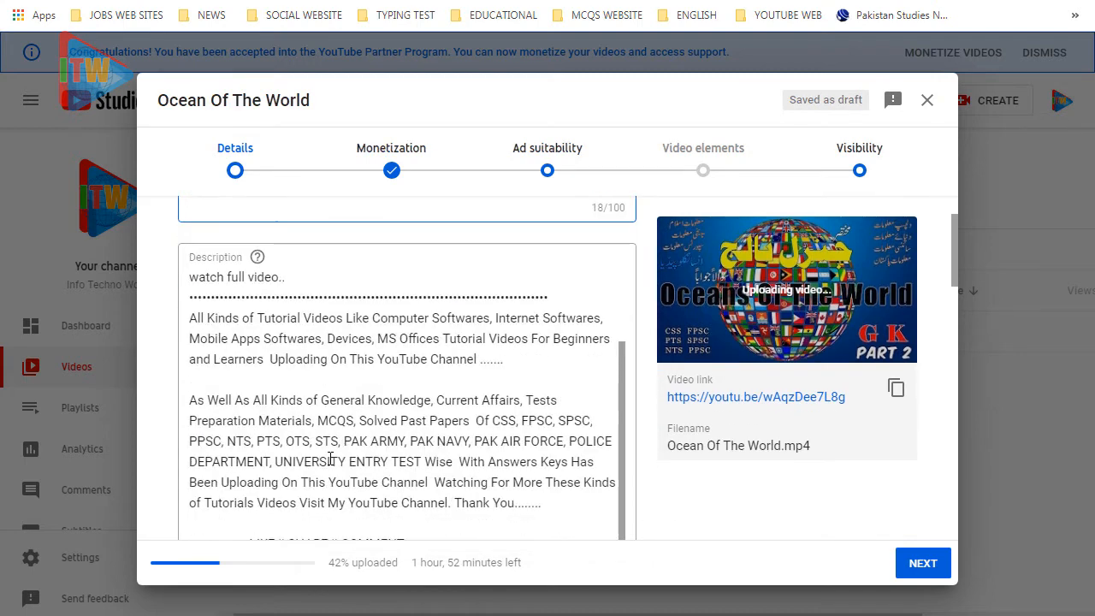
{"action": "scroll", "coordinate": [330, 458], "scroll_direction": "down", "scroll_amount": 8}
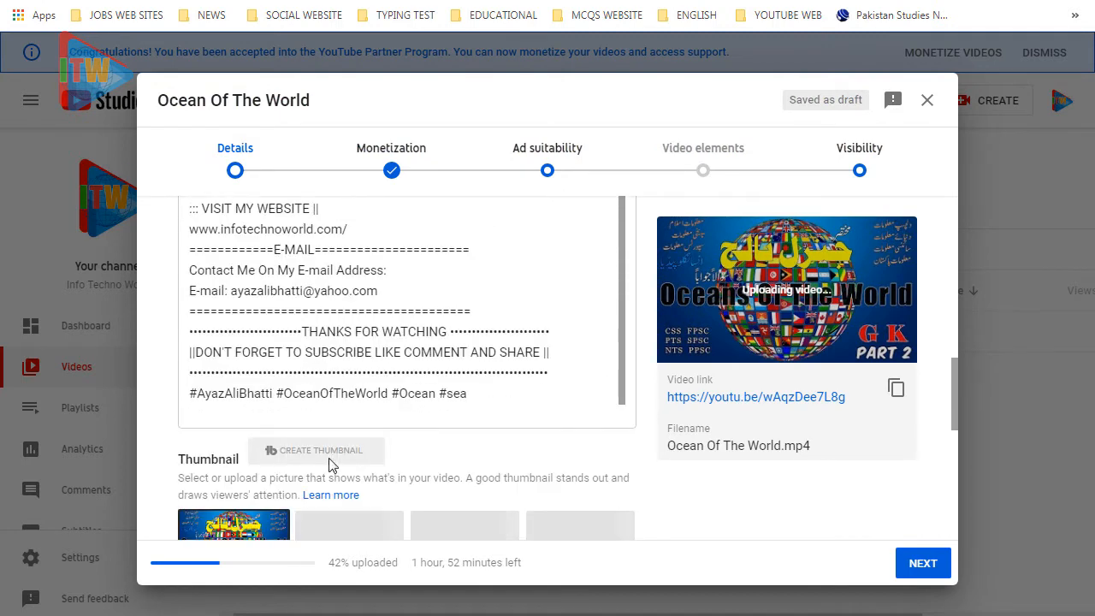
{"action": "scroll", "coordinate": [330, 459], "scroll_direction": "down", "scroll_amount": 2}
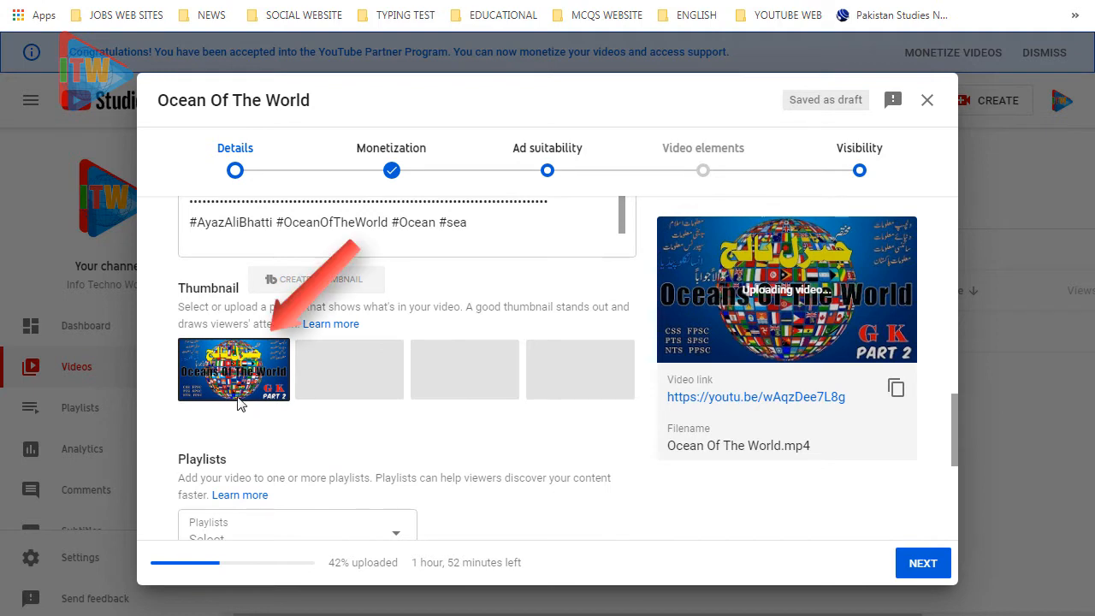
{"action": "mouse_move", "coordinate": [232, 391]}
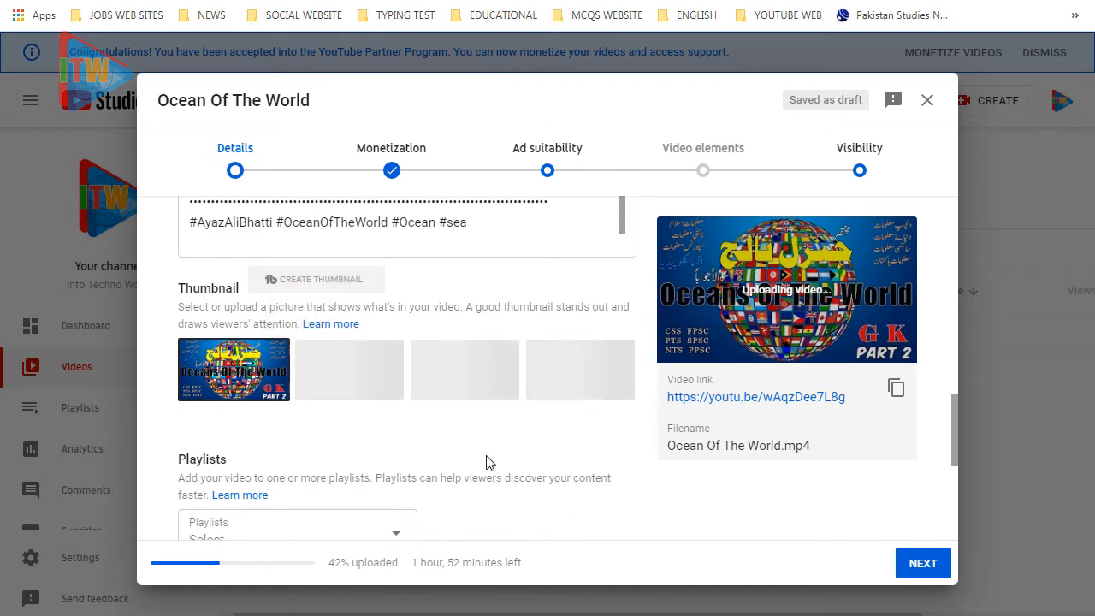
Review the playlist and made-for-kids settings, and expand the advanced age restriction to check its choice
{"action": "scroll", "coordinate": [484, 459], "scroll_direction": "down", "scroll_amount": 3}
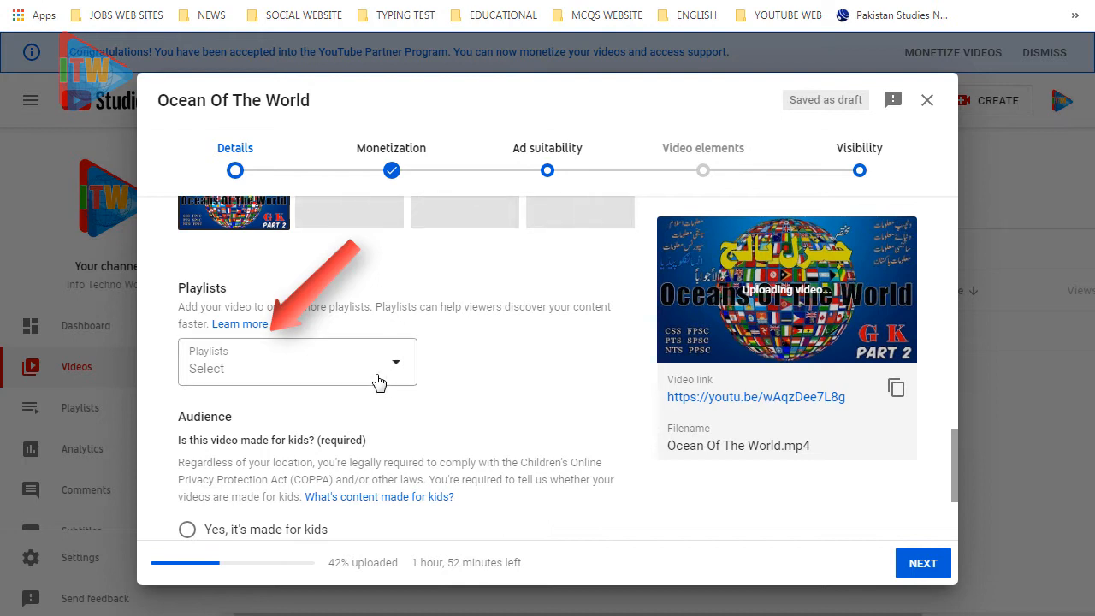
{"action": "scroll", "coordinate": [434, 381], "scroll_direction": "down", "scroll_amount": 2}
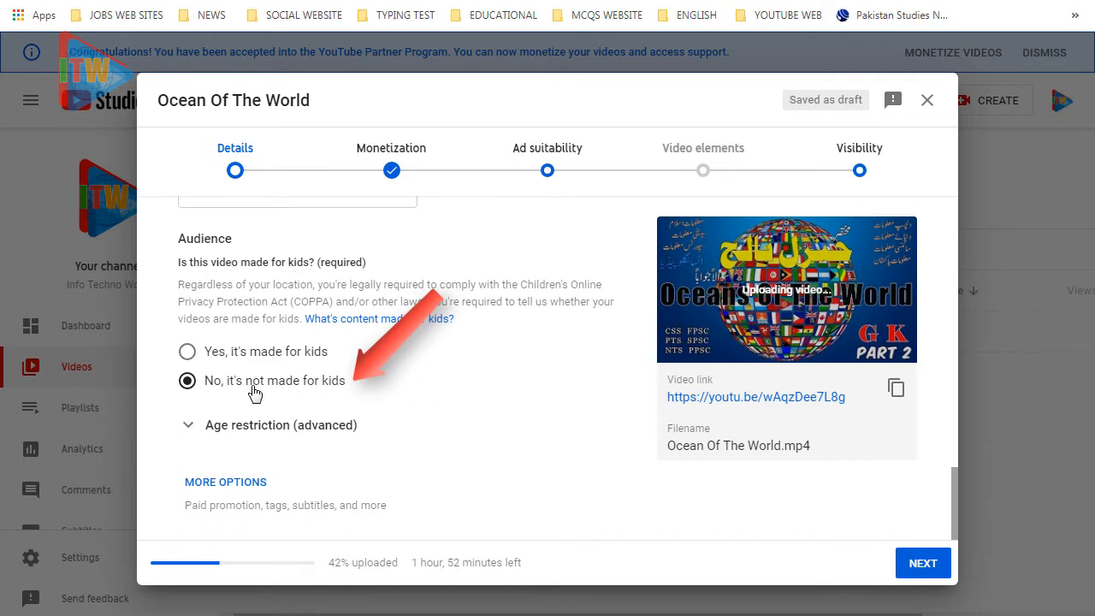
{"action": "left_click", "coordinate": [189, 426]}
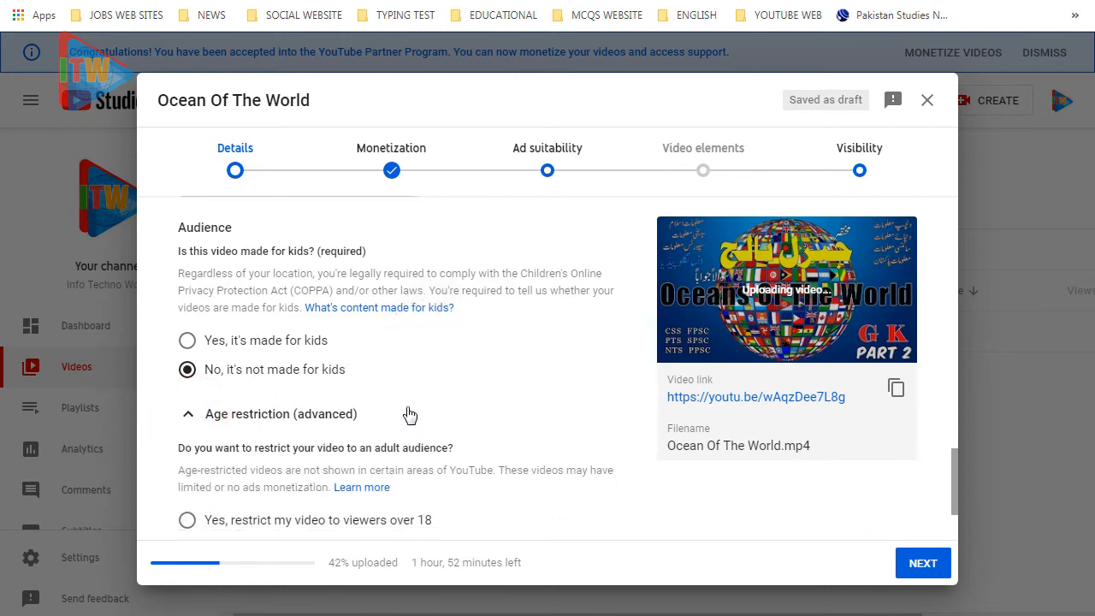
{"action": "scroll", "coordinate": [409, 414], "scroll_direction": "down", "scroll_amount": 2}
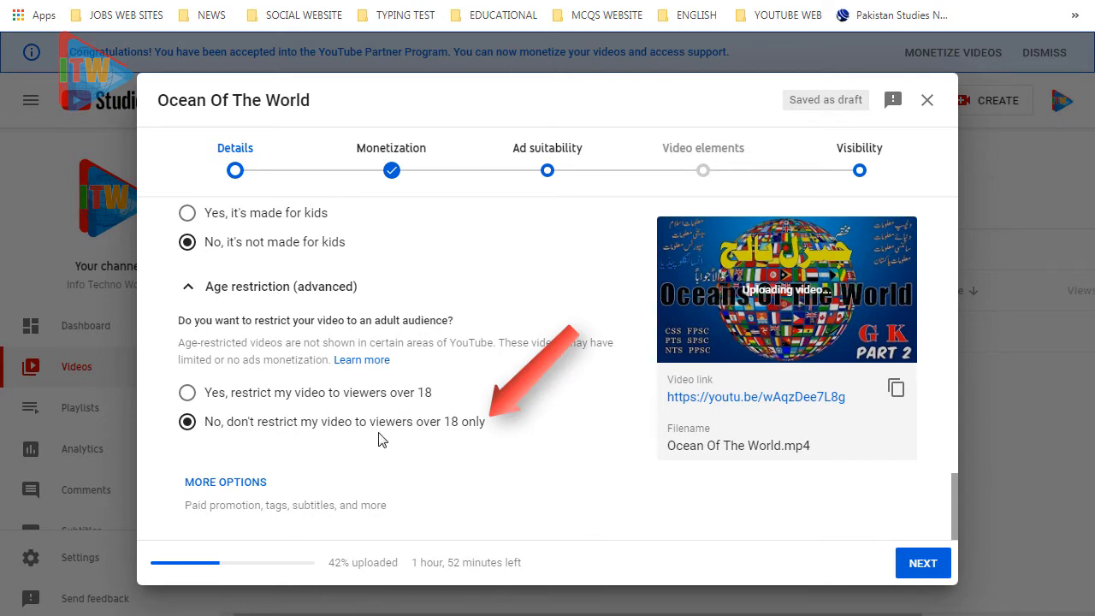
Reveal the additional upload options and examine the paid promotion setting and the video's tags
{"action": "left_click", "coordinate": [227, 486]}
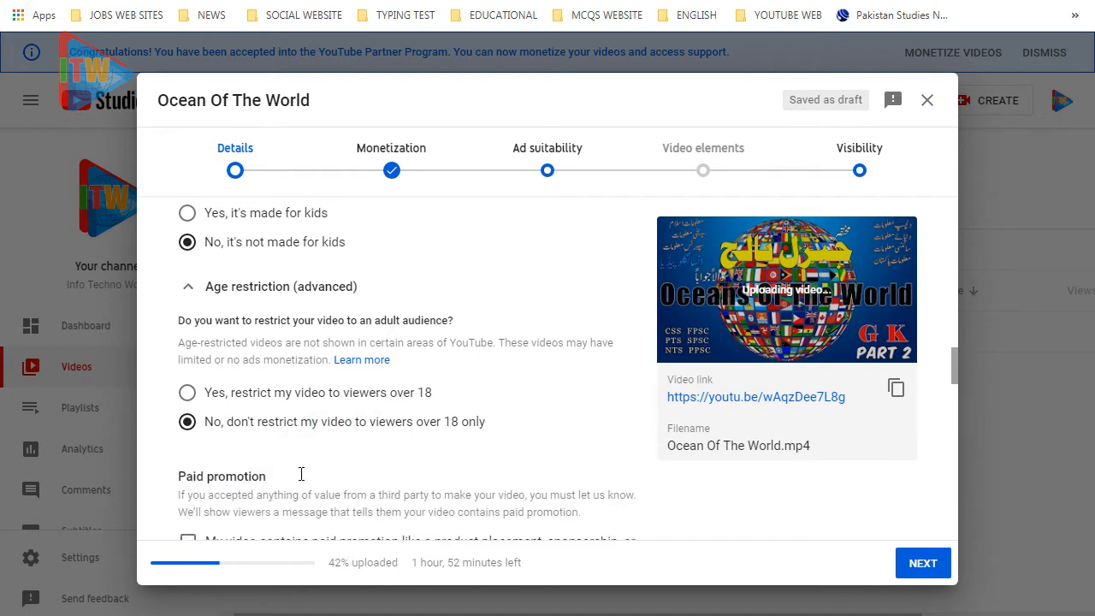
{"action": "scroll", "coordinate": [304, 475], "scroll_direction": "down", "scroll_amount": 3}
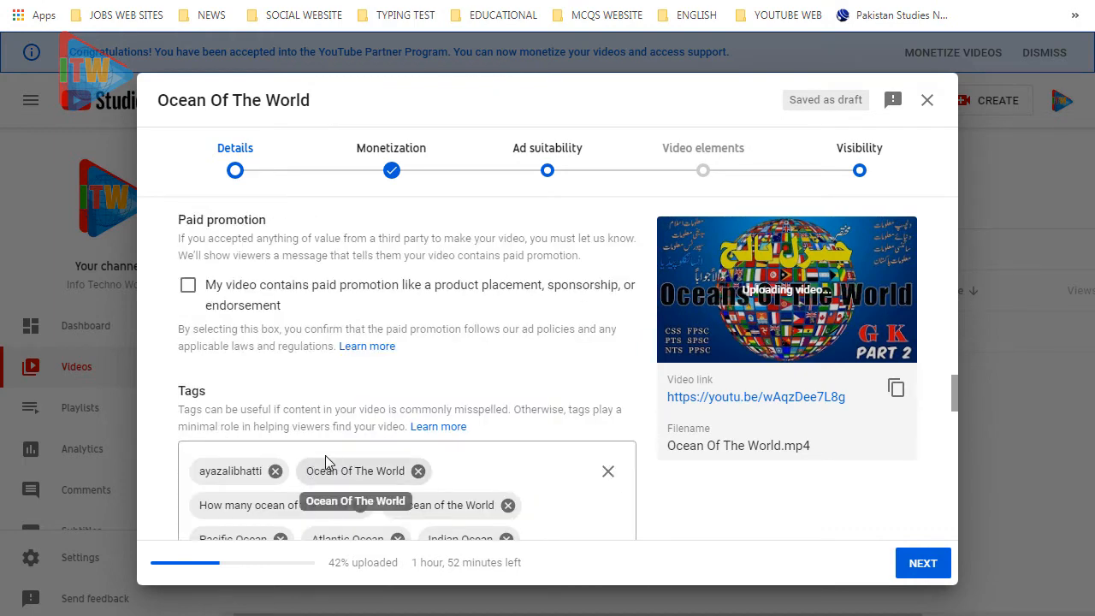
{"action": "scroll", "coordinate": [325, 455], "scroll_direction": "down", "scroll_amount": 2}
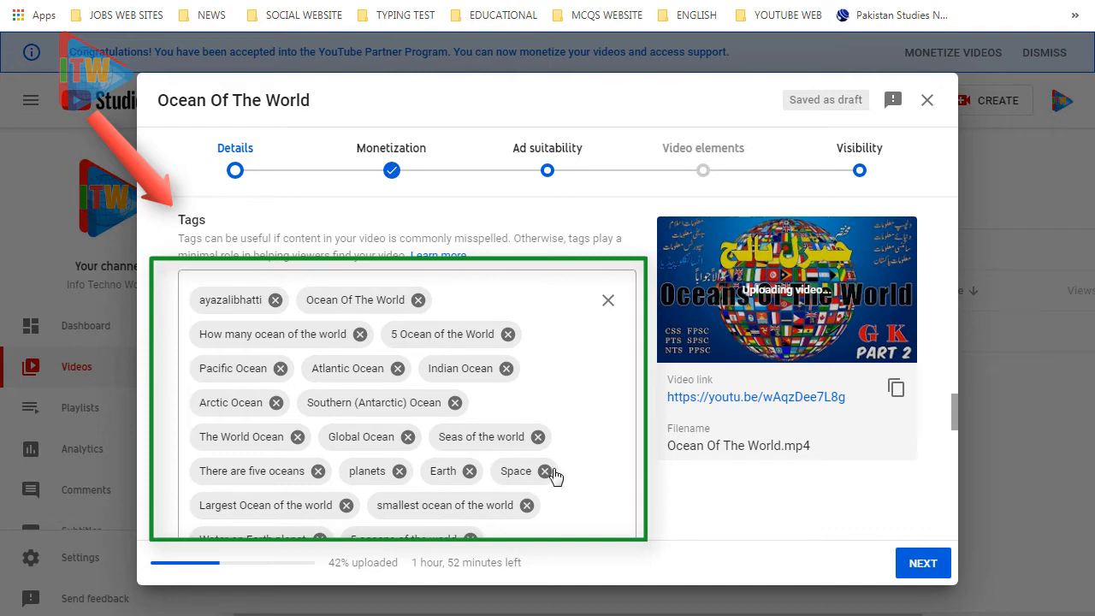
{"action": "scroll", "coordinate": [555, 479], "scroll_direction": "down", "scroll_amount": 2}
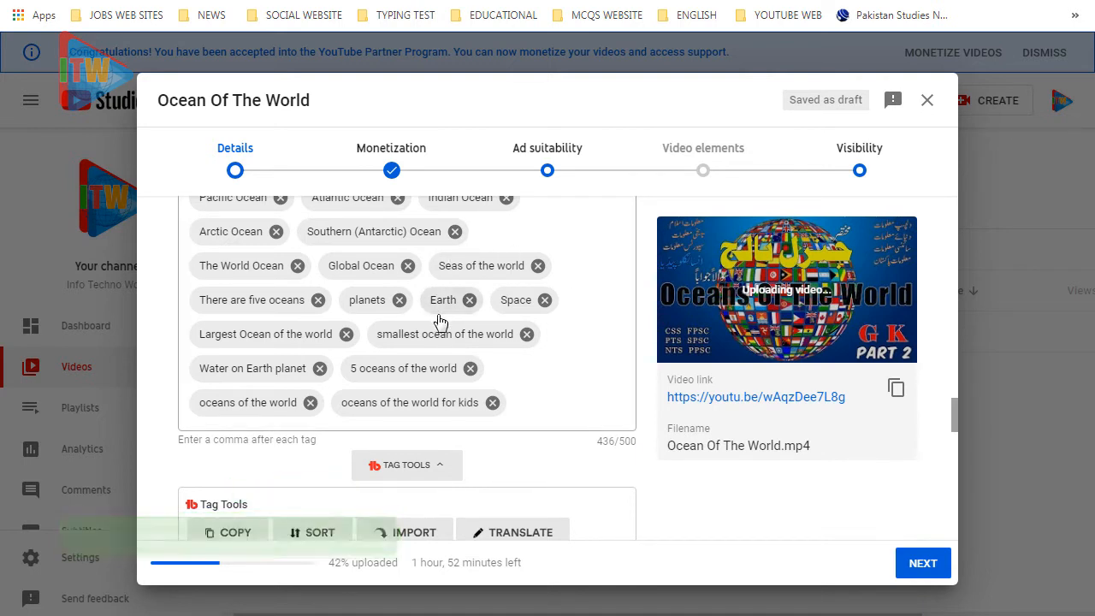
{"action": "scroll", "coordinate": [440, 320], "scroll_direction": "up", "scroll_amount": 3}
{"action": "scroll", "coordinate": [441, 317], "scroll_direction": "up", "scroll_amount": 2}
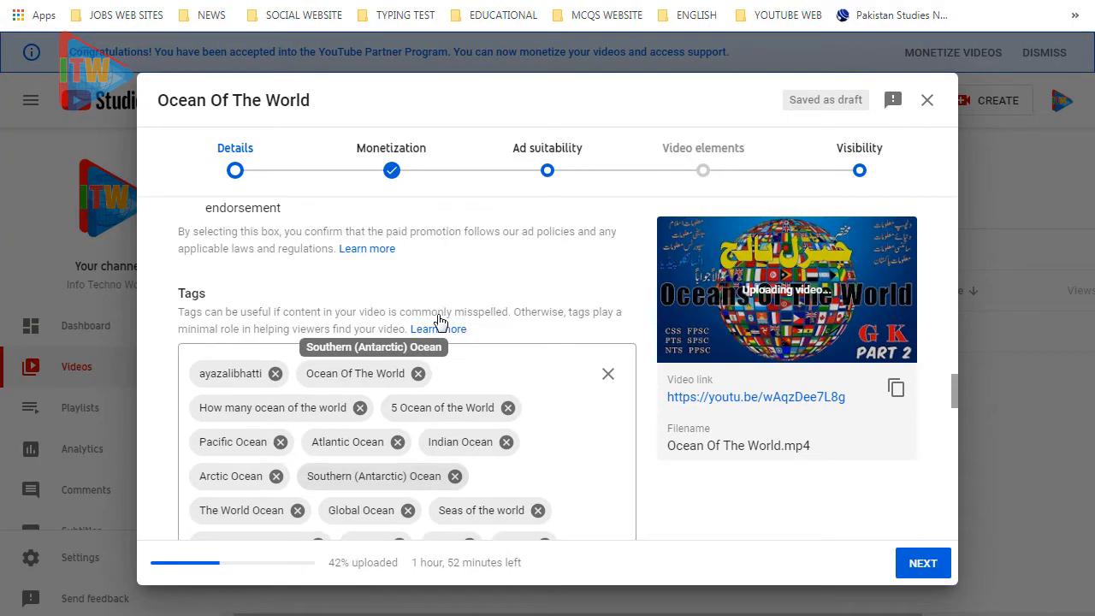
{"action": "scroll", "coordinate": [442, 311], "scroll_direction": "down", "scroll_amount": 4}
{"action": "scroll", "coordinate": [441, 388], "scroll_direction": "down", "scroll_amount": 2}
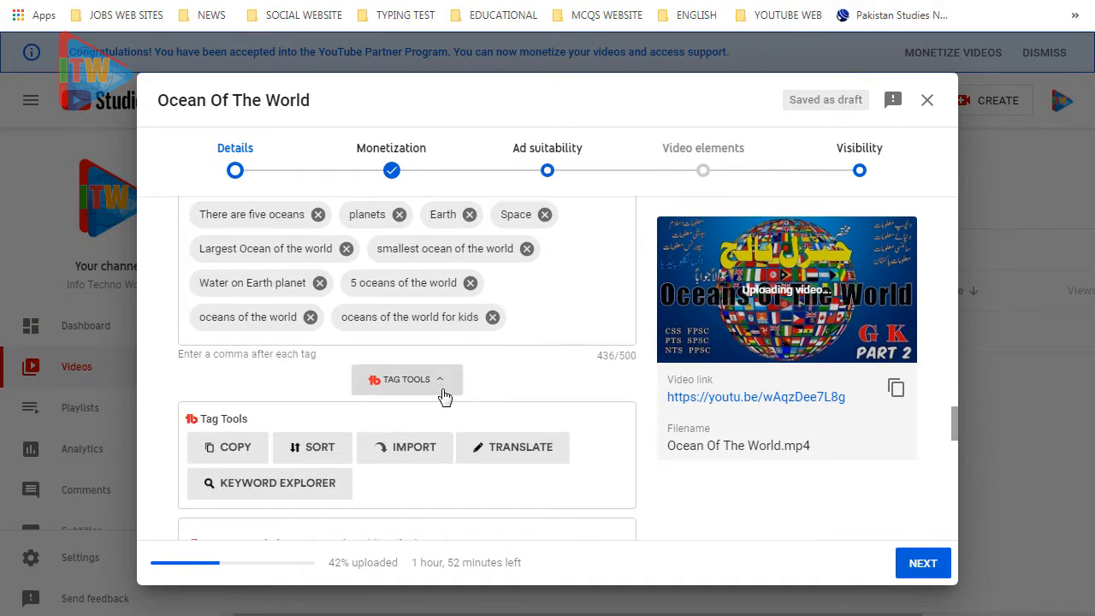
Review the language and caption, recording date and location, license and distribution, category and comment settings
{"action": "scroll", "coordinate": [443, 402], "scroll_direction": "down", "scroll_amount": 1}
{"action": "scroll", "coordinate": [442, 424], "scroll_direction": "down", "scroll_amount": 5}
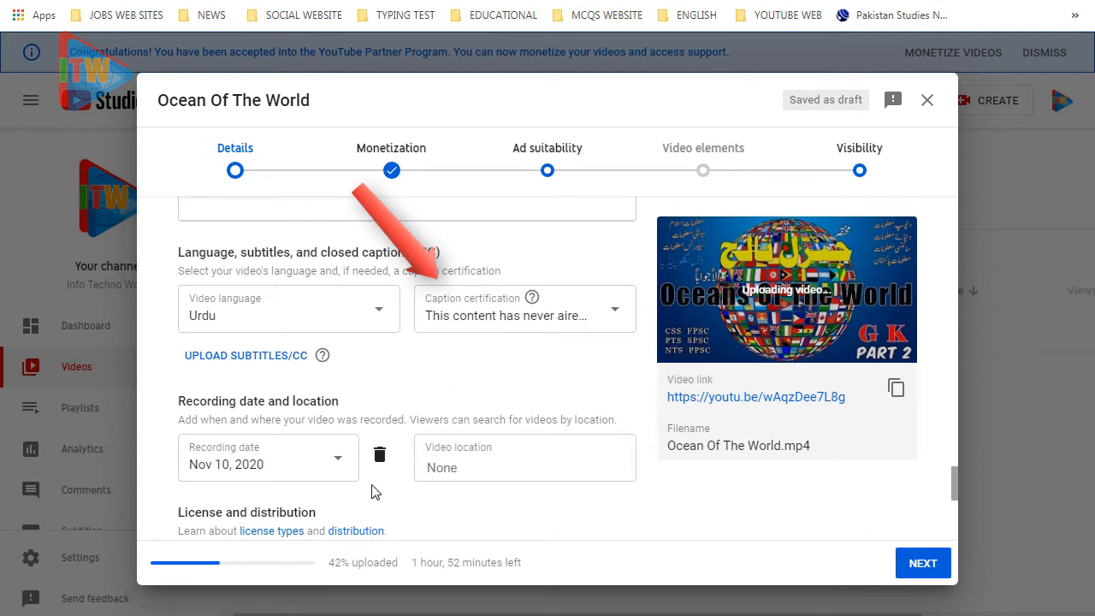
{"action": "scroll", "coordinate": [373, 492], "scroll_direction": "down", "scroll_amount": 1}
{"action": "scroll", "coordinate": [374, 492], "scroll_direction": "down", "scroll_amount": 1}
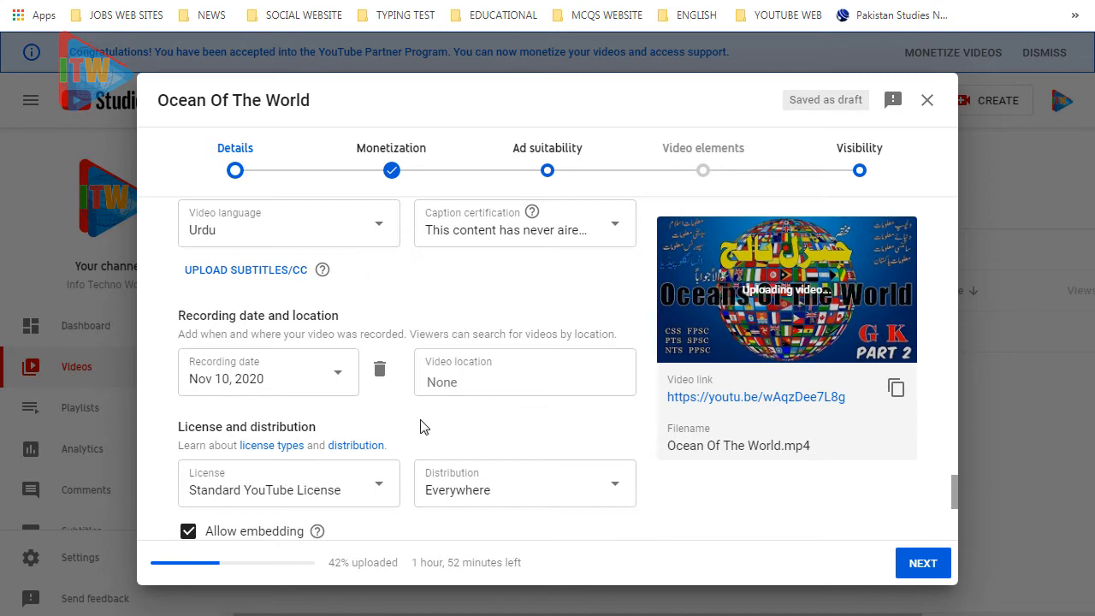
{"action": "scroll", "coordinate": [420, 426], "scroll_direction": "down", "scroll_amount": 1}
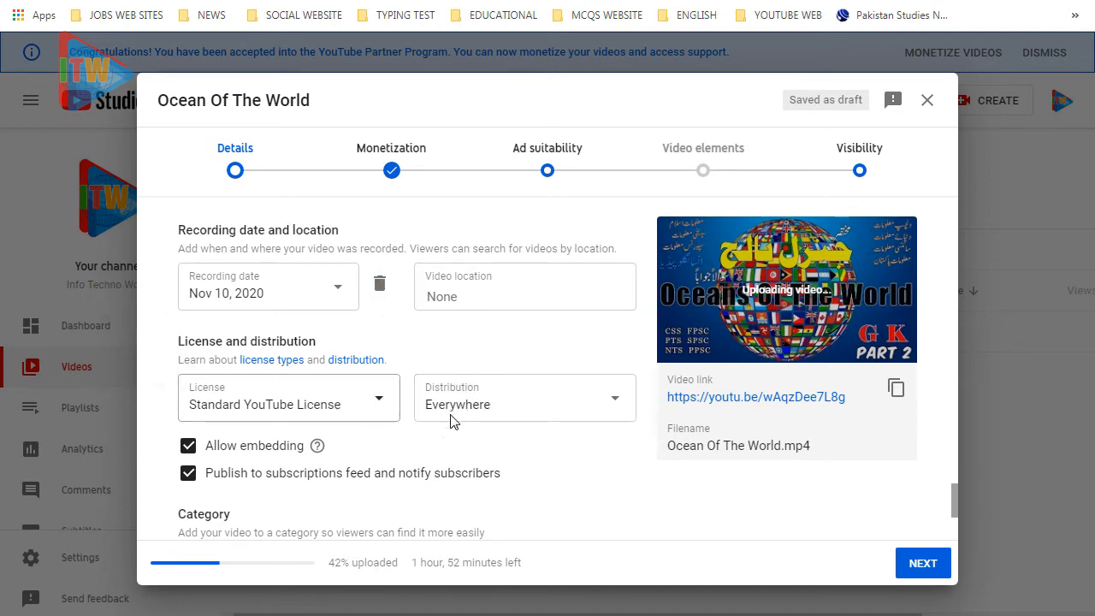
{"action": "scroll", "coordinate": [462, 454], "scroll_direction": "down", "scroll_amount": 3}
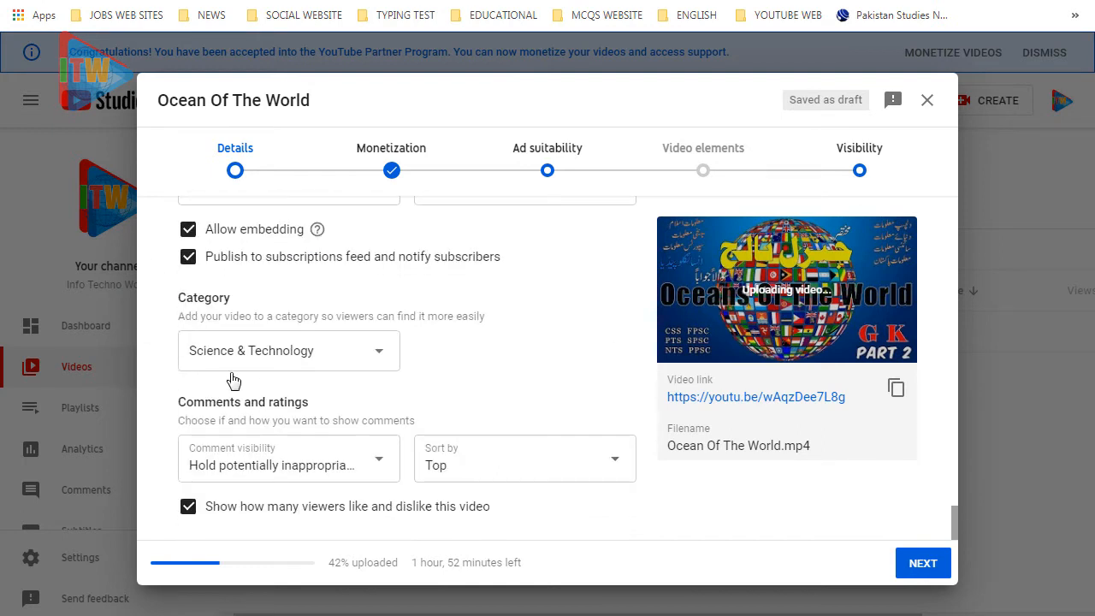
Choose Science & Technology as the video's category and continue to the monetization stage
{"action": "left_click", "coordinate": [379, 358]}
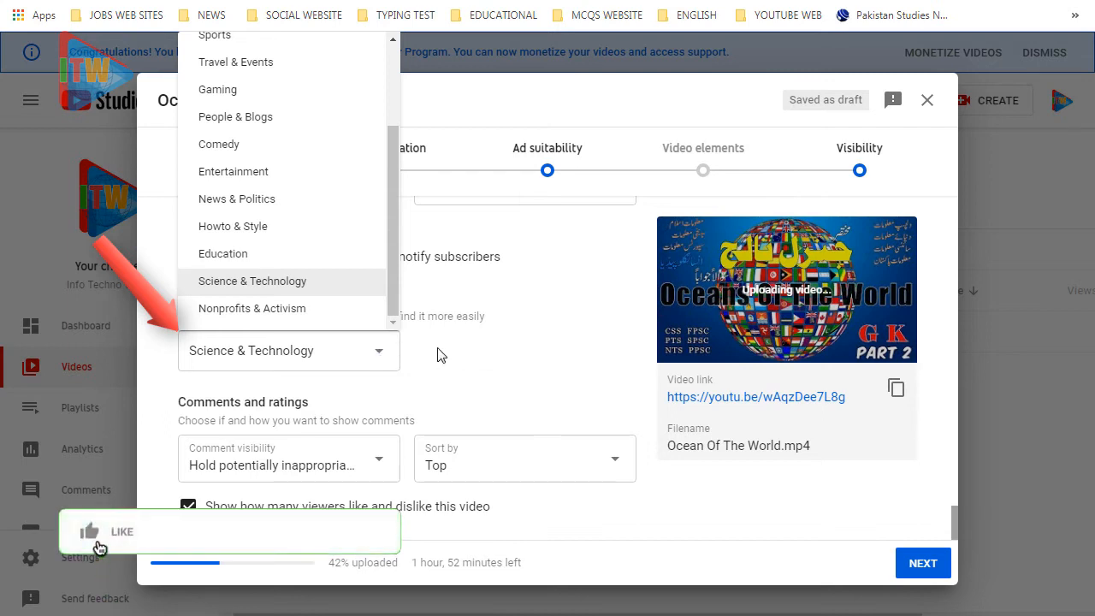
{"action": "left_click", "coordinate": [285, 293]}
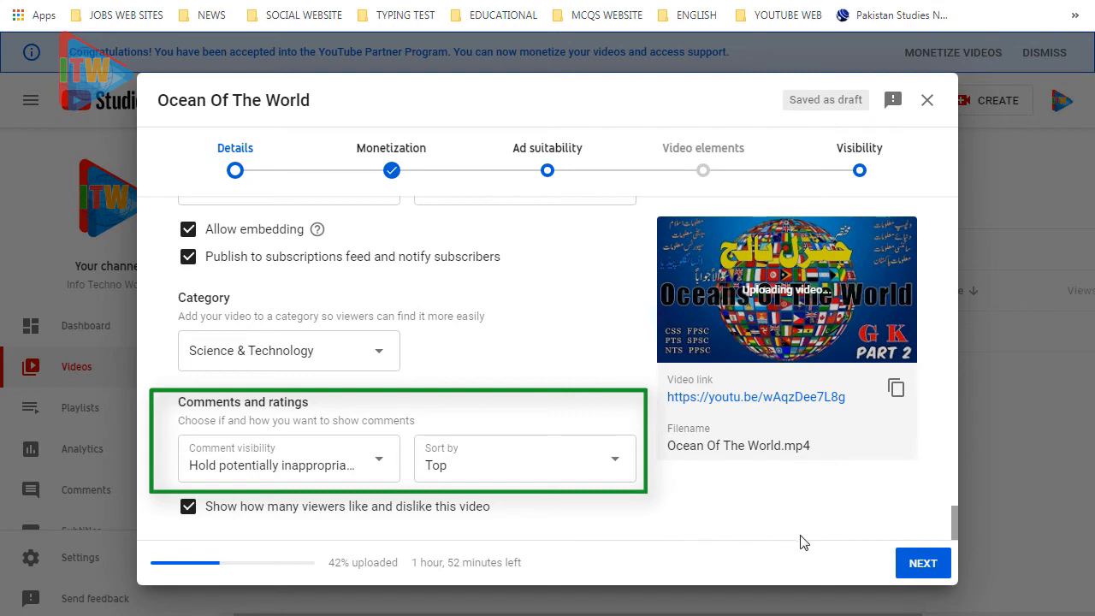
{"action": "left_click", "coordinate": [922, 563]}
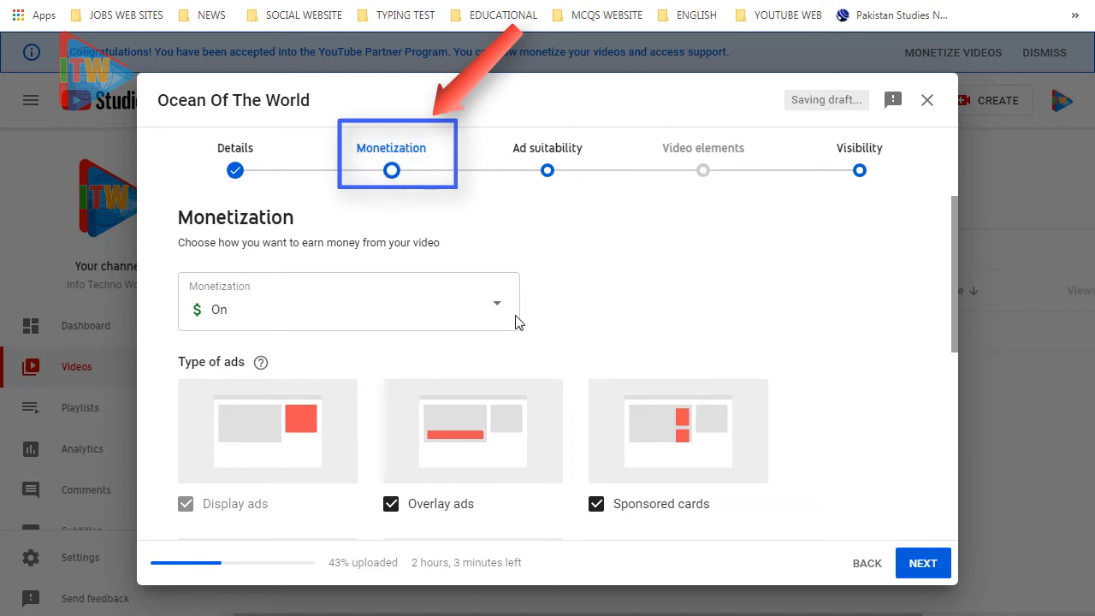
Select non-skippable video ads among the video's ad types
{"action": "scroll", "coordinate": [542, 339], "scroll_direction": "down", "scroll_amount": 4}
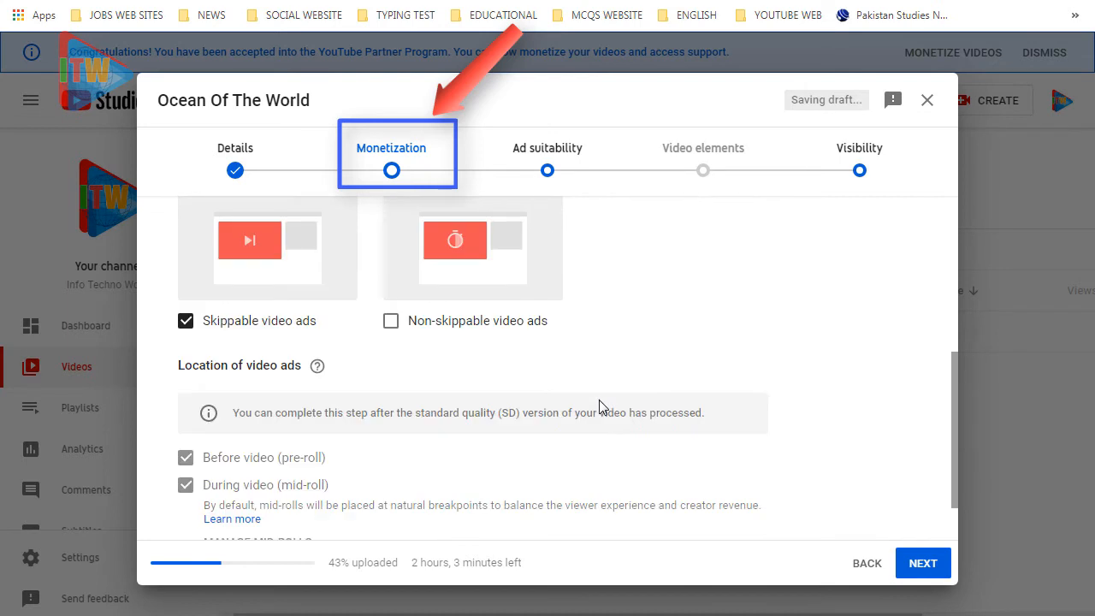
{"action": "left_click", "coordinate": [391, 323]}
{"action": "scroll", "coordinate": [577, 334], "scroll_direction": "up", "scroll_amount": 2}
{"action": "scroll", "coordinate": [577, 334], "scroll_direction": "up", "scroll_amount": 2}
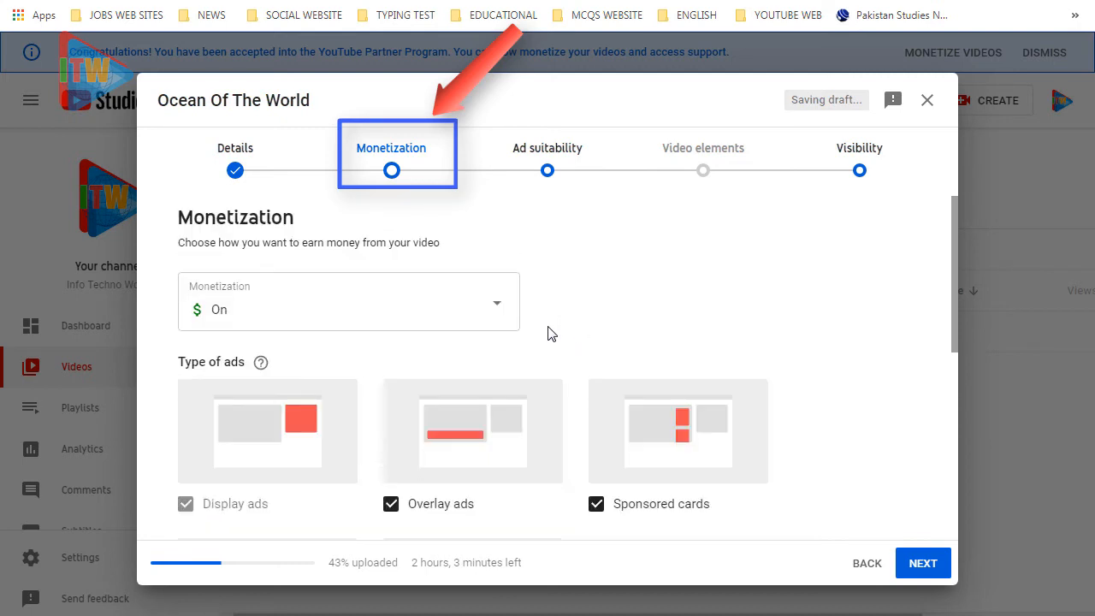
Check the monetization setting, keep it On, and continue to the ad suitability stage
{"action": "left_click", "coordinate": [497, 313]}
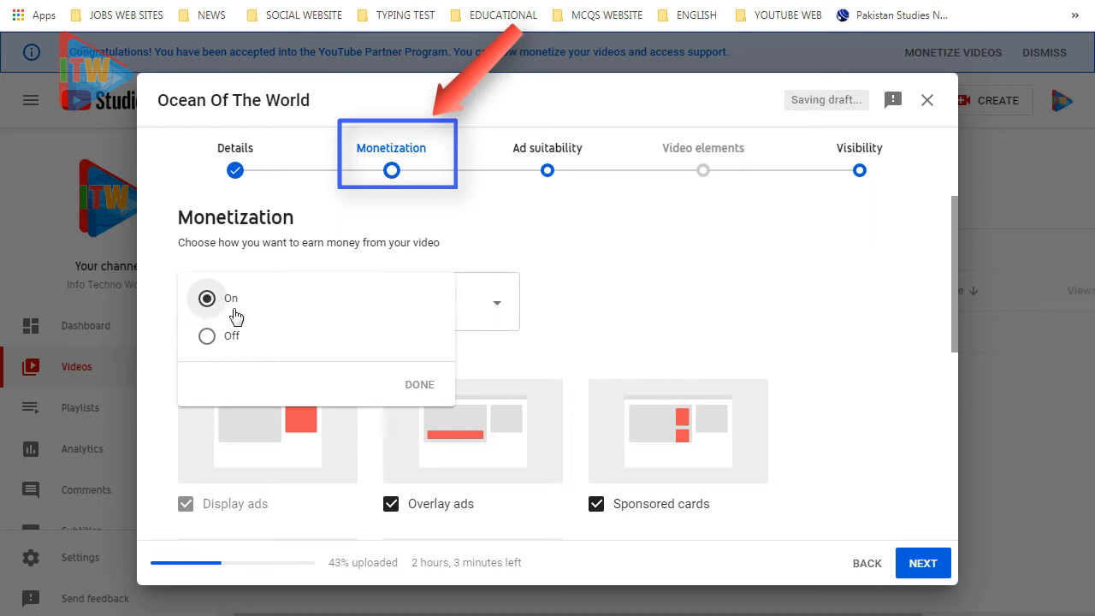
{"action": "left_click", "coordinate": [416, 384]}
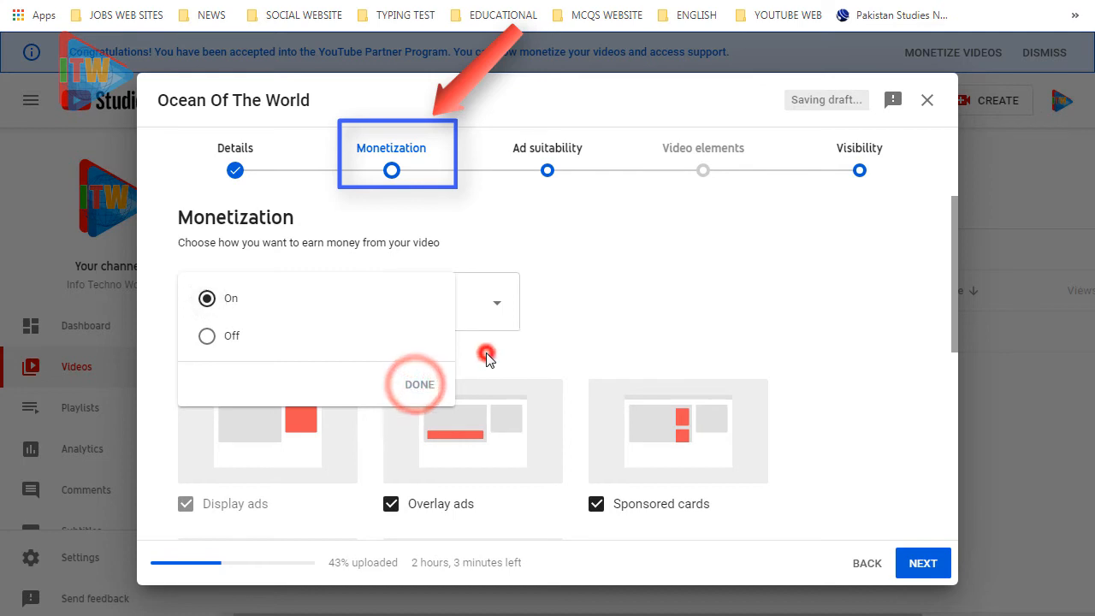
{"action": "left_click", "coordinate": [487, 355]}
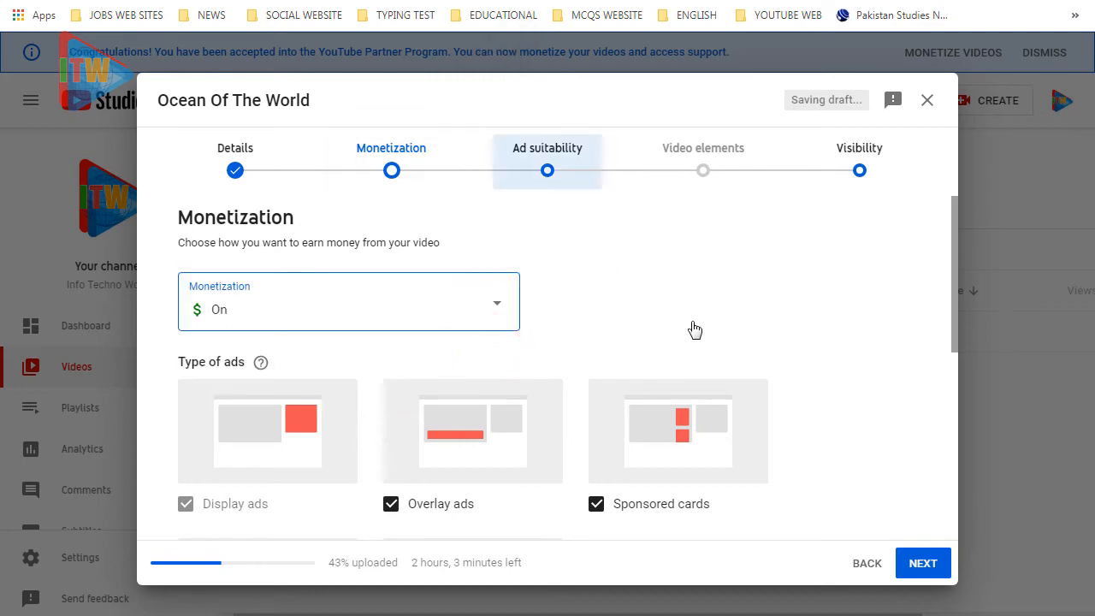
{"action": "left_click", "coordinate": [908, 565]}
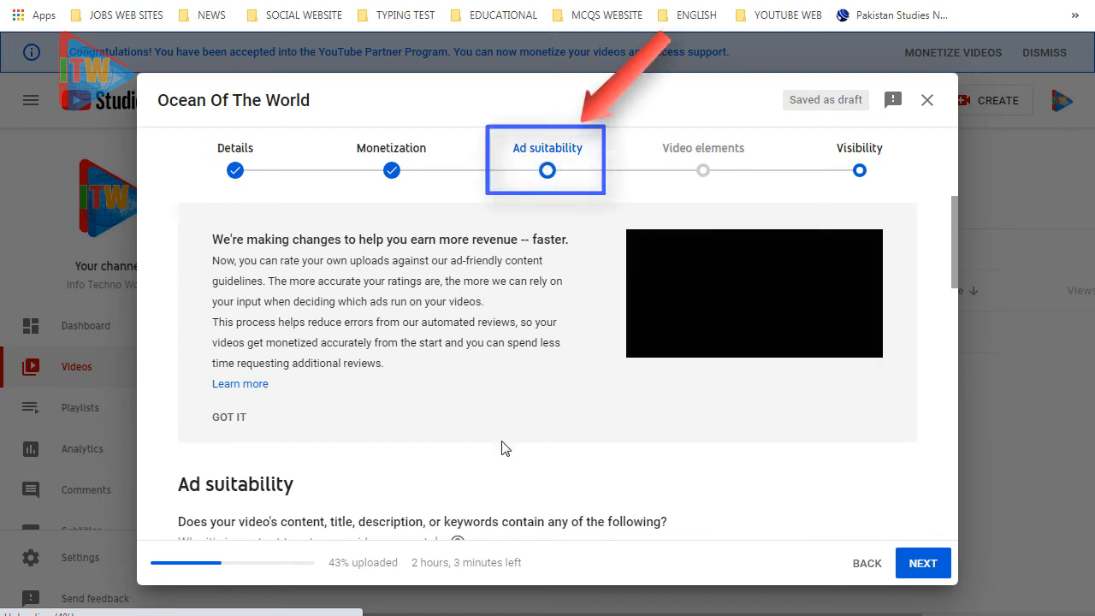
Review the ad suitability categories through to None of the above, and continue to the video elements stage
{"action": "scroll", "coordinate": [505, 450], "scroll_direction": "down", "scroll_amount": 3}
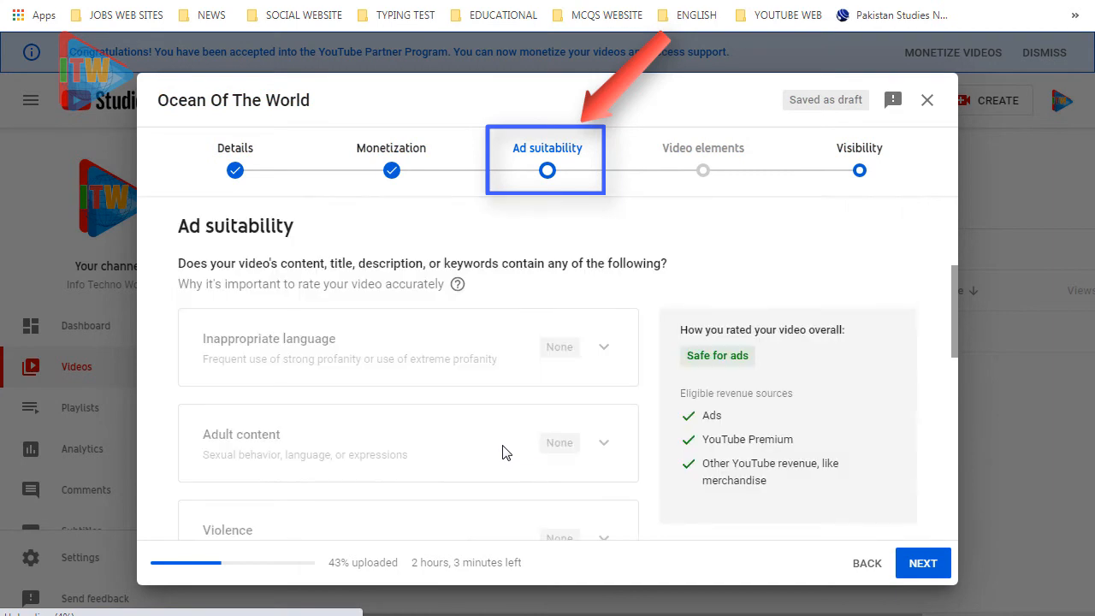
{"action": "scroll", "coordinate": [403, 359], "scroll_direction": "down", "scroll_amount": 1}
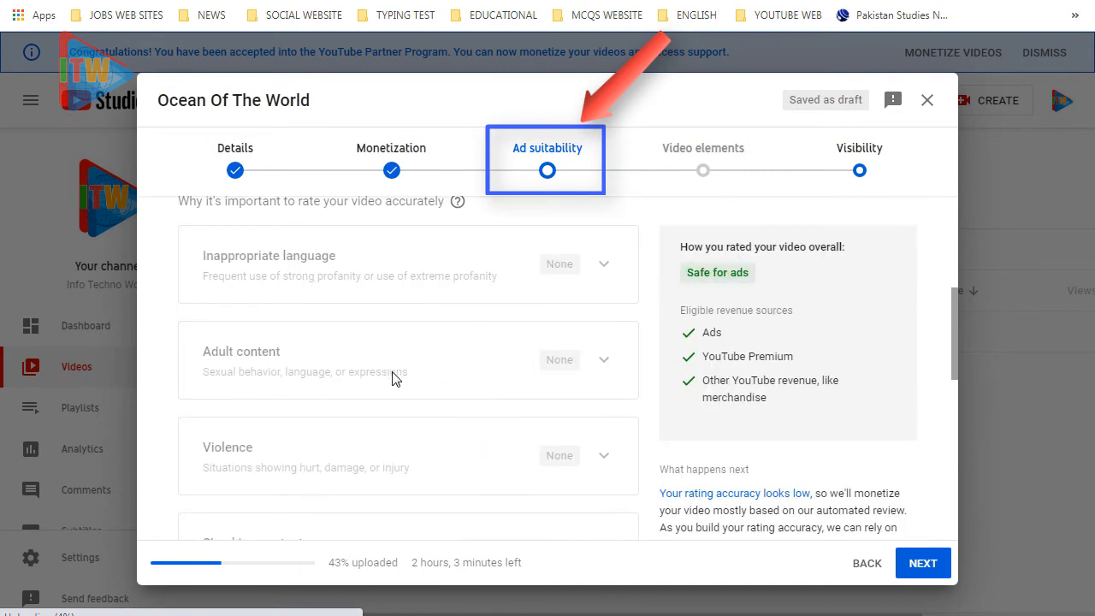
{"action": "scroll", "coordinate": [389, 388], "scroll_direction": "down", "scroll_amount": 5}
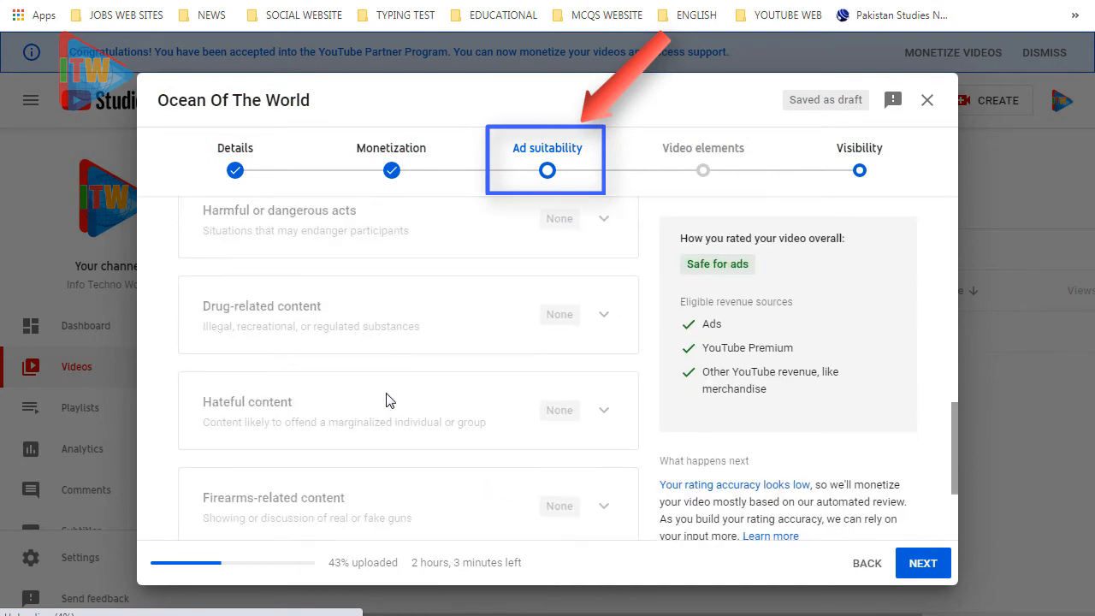
{"action": "scroll", "coordinate": [385, 401], "scroll_direction": "down", "scroll_amount": 2}
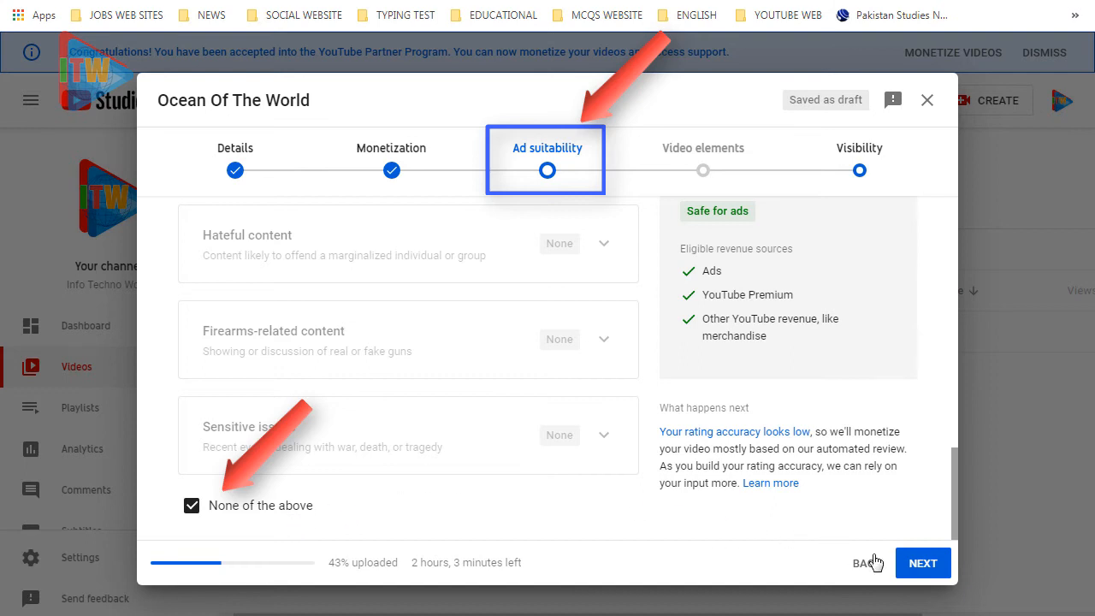
{"action": "left_click", "coordinate": [931, 567]}
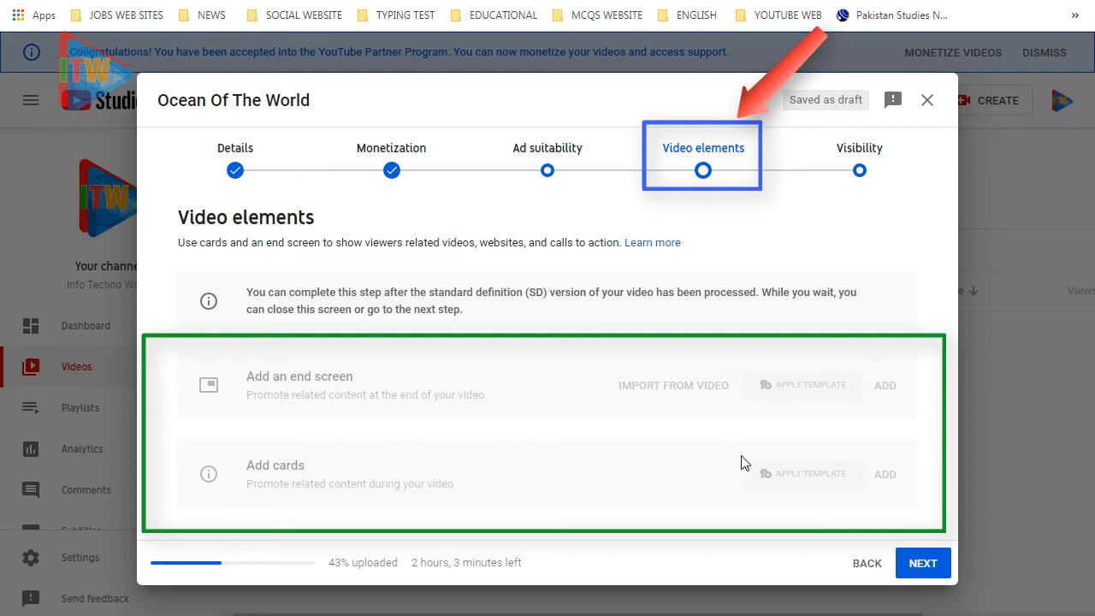
Continue to the visibility stage and review the save or publish options
{"action": "left_click", "coordinate": [923, 565]}
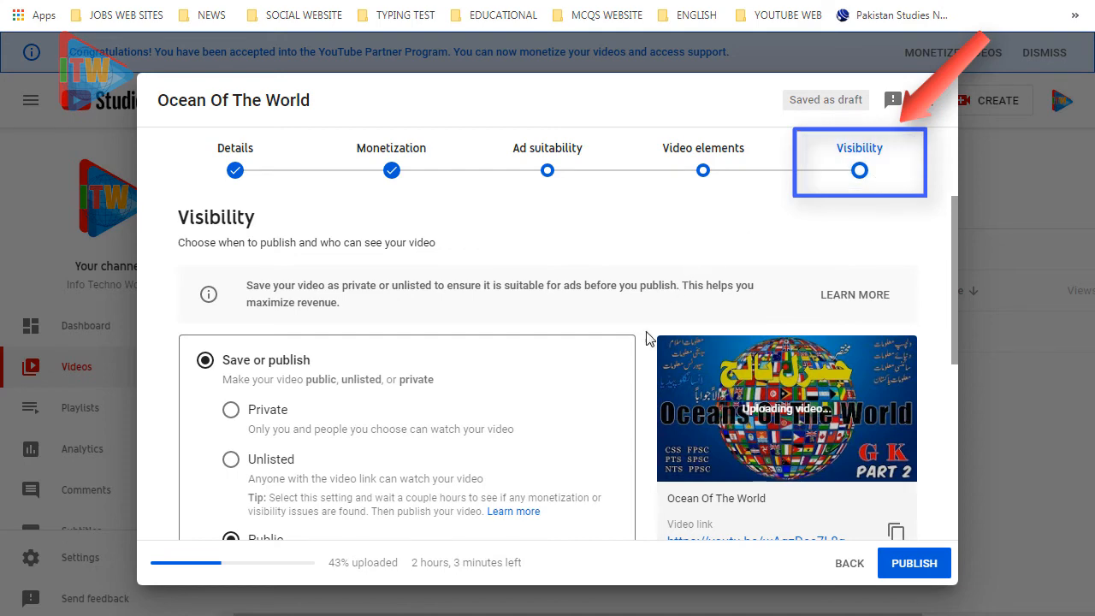
{"action": "scroll", "coordinate": [622, 377], "scroll_direction": "down", "scroll_amount": 3}
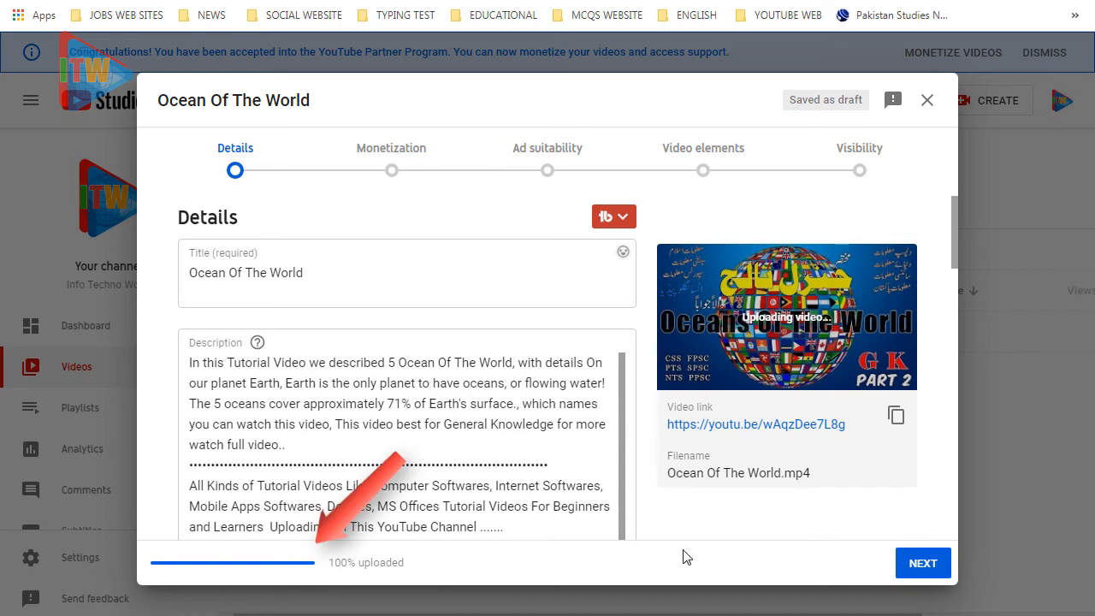
Return to the video elements stage and add an end screen using the two-video template
{"action": "left_click", "coordinate": [703, 177]}
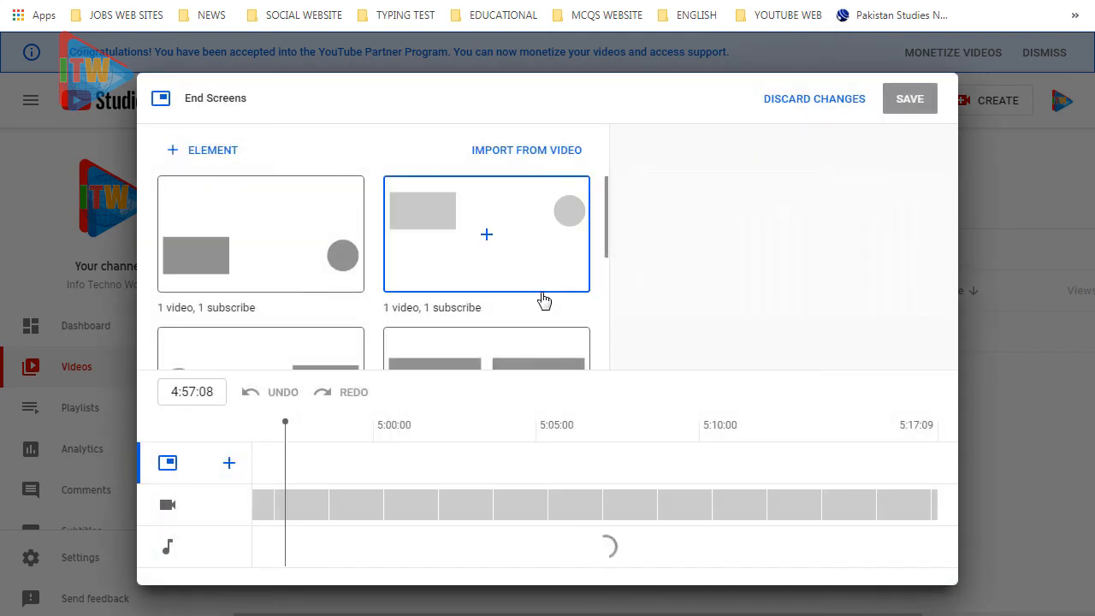
{"action": "scroll", "coordinate": [494, 288], "scroll_direction": "down", "scroll_amount": 2}
{"action": "left_click", "coordinate": [488, 222]}
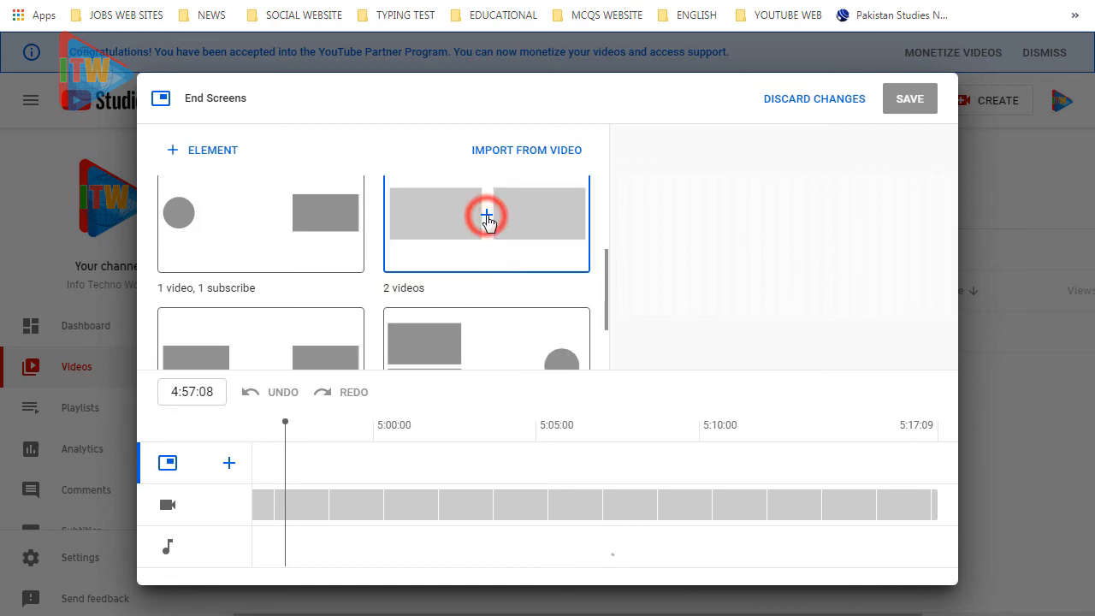
Set the Best for viewer end screen element to the specific channel video "Download Online Videos From YouTube To Laptop | Mobile | Gallery"
{"action": "left_click", "coordinate": [664, 227]}
{"action": "scroll", "coordinate": [499, 262], "scroll_direction": "down", "scroll_amount": 1}
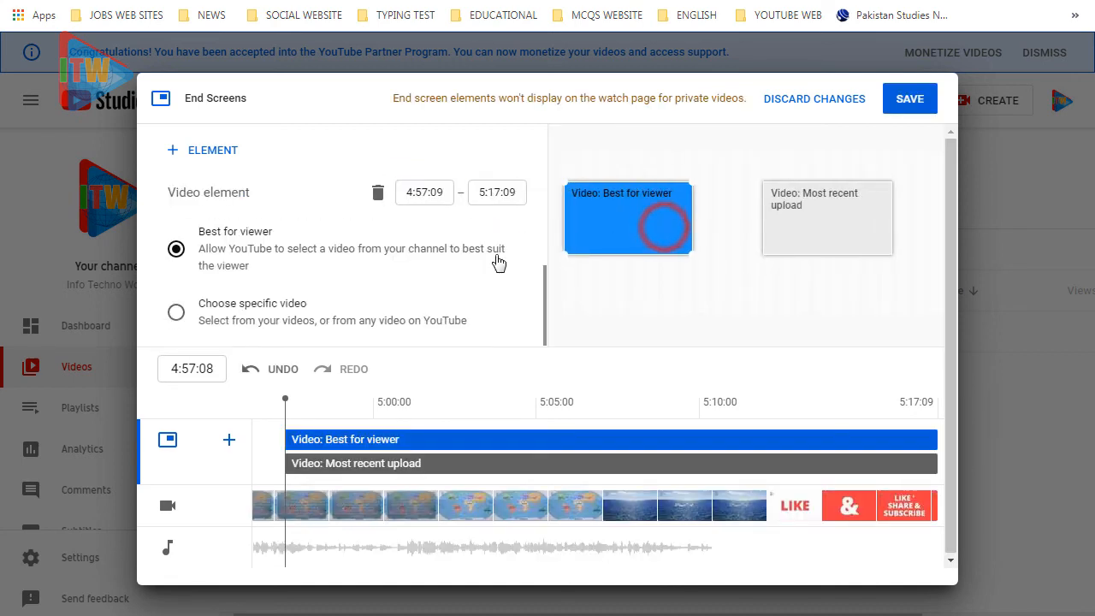
{"action": "left_click", "coordinate": [229, 439]}
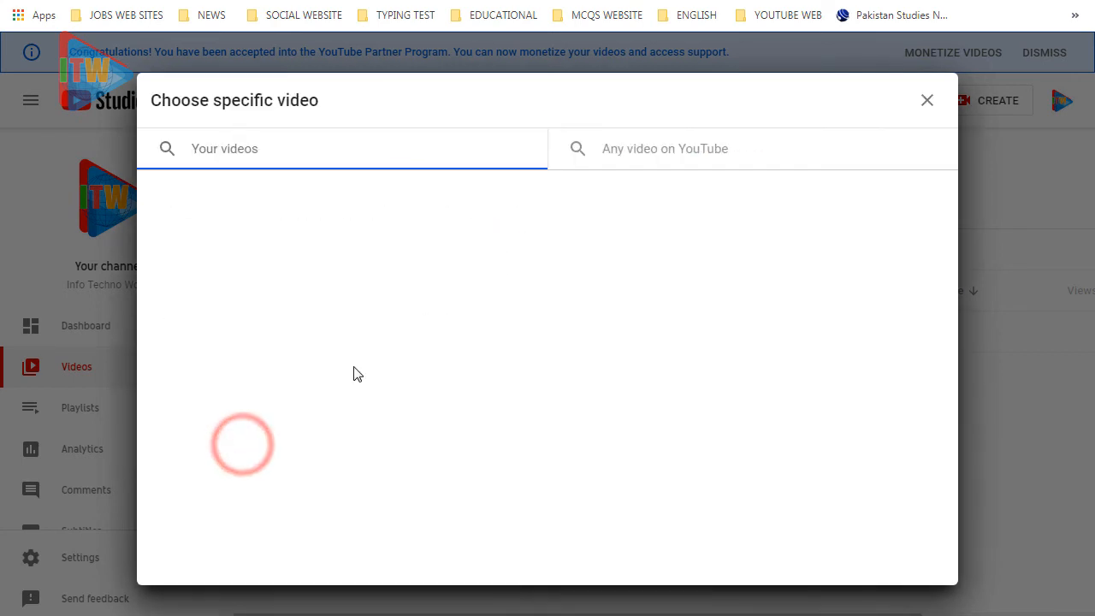
{"action": "scroll", "coordinate": [758, 342], "scroll_direction": "down", "scroll_amount": 10}
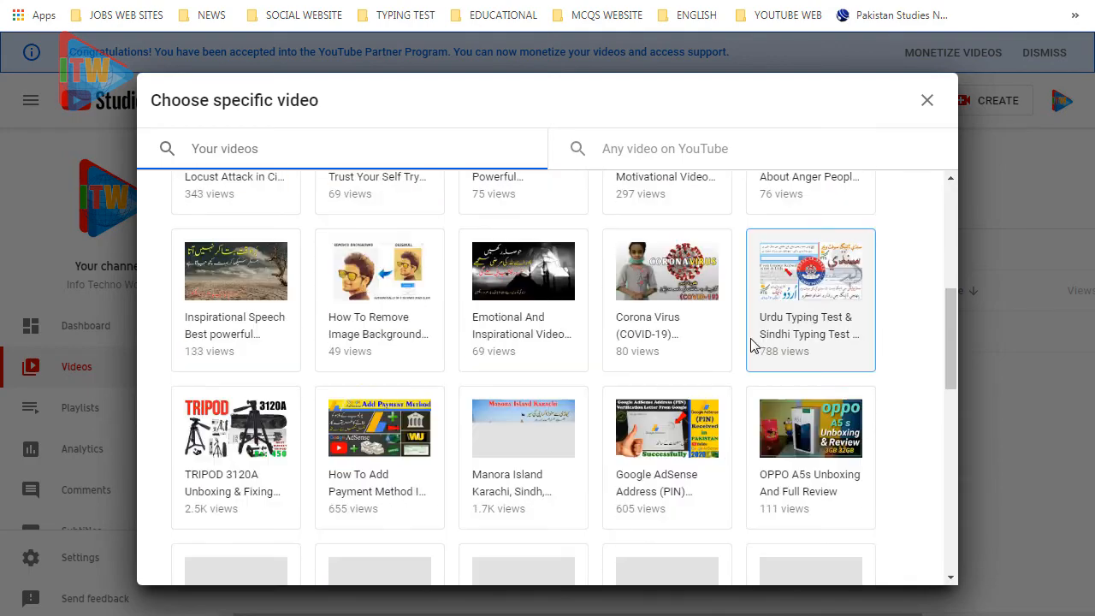
{"action": "scroll", "coordinate": [746, 347], "scroll_direction": "down", "scroll_amount": 2}
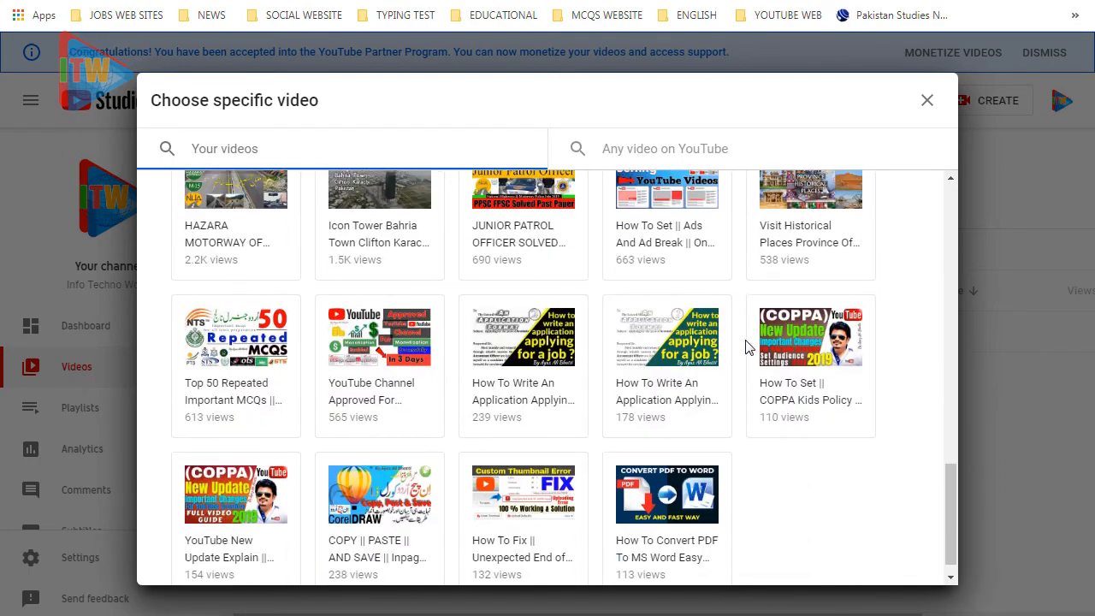
{"action": "scroll", "coordinate": [745, 346], "scroll_direction": "up", "scroll_amount": 9}
{"action": "scroll", "coordinate": [745, 347], "scroll_direction": "up", "scroll_amount": 5}
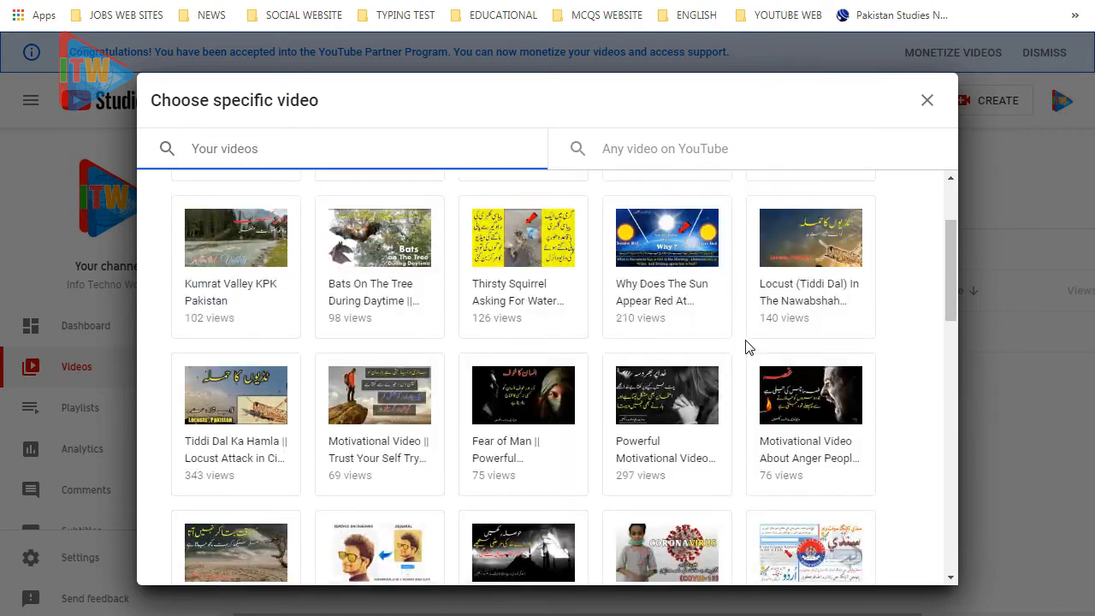
{"action": "scroll", "coordinate": [743, 350], "scroll_direction": "down", "scroll_amount": 10}
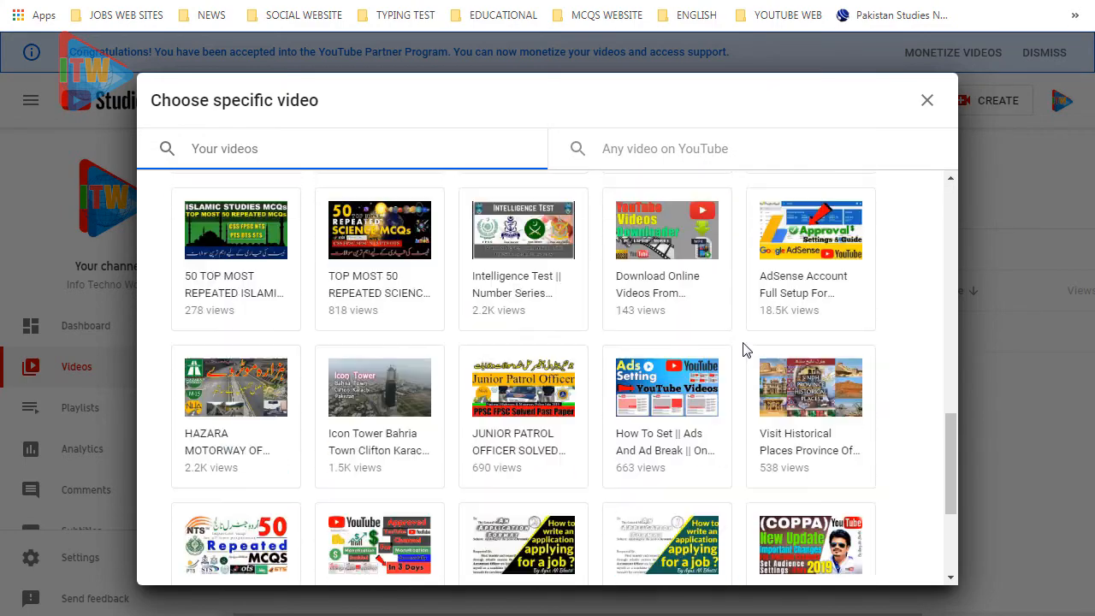
{"action": "left_click", "coordinate": [672, 248]}
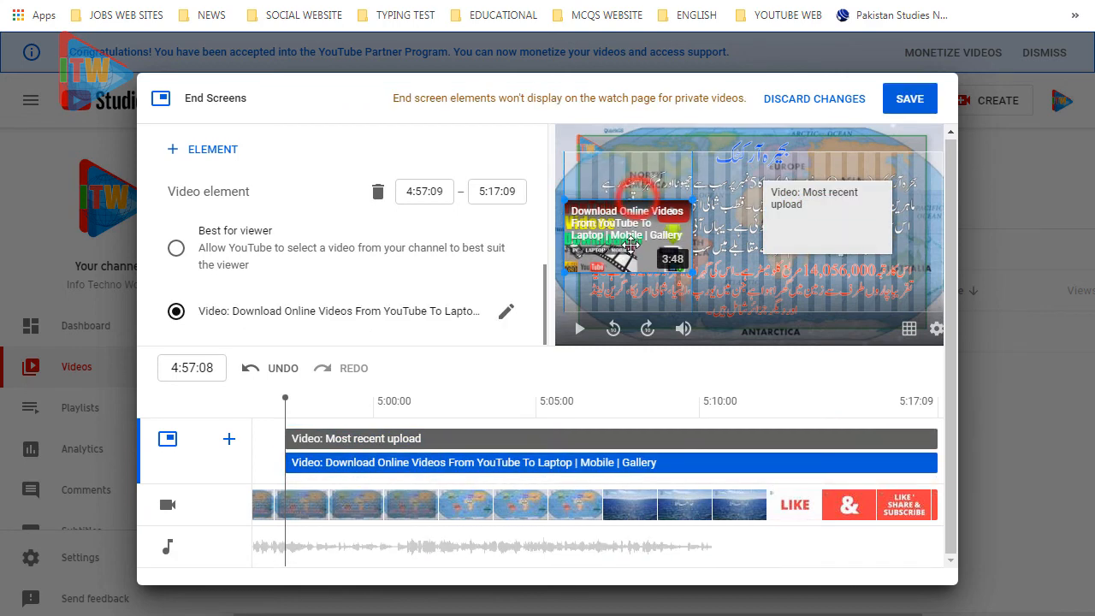
Move the Most recent upload element to the frame's right edge and add a Best for viewer video element
{"action": "left_click_drag", "start_coordinate": [814, 216], "coordinate": [877, 232]}
{"action": "left_click", "coordinate": [229, 439]}
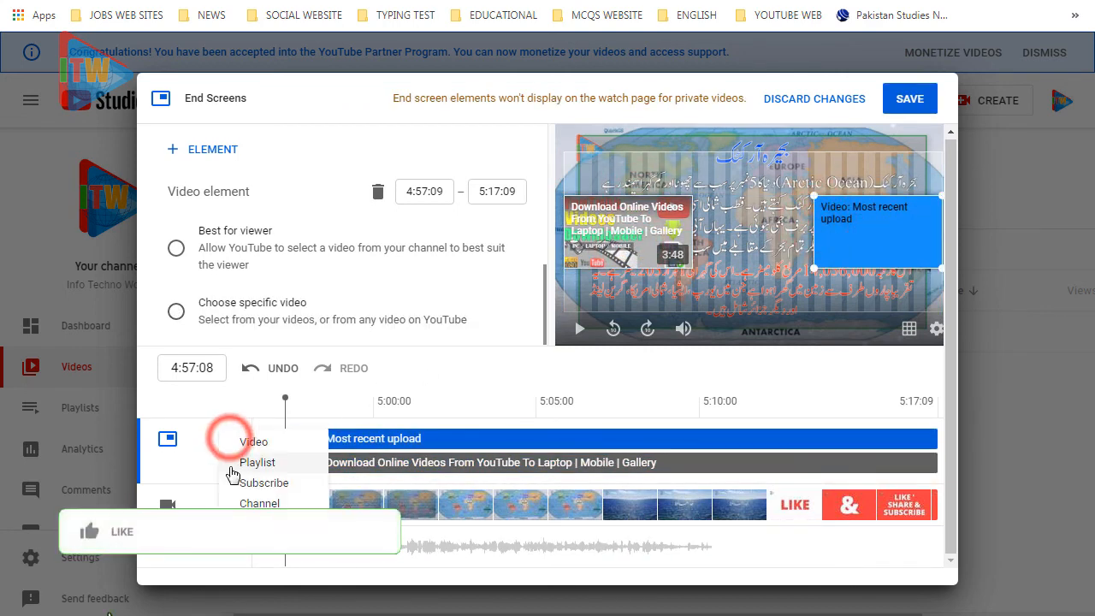
{"action": "left_click", "coordinate": [244, 442]}
Add another video element to the end screen showing the channel video "How To Set || Ads And Ad Break || On YouTube Videos"
{"action": "left_click", "coordinate": [227, 444]}
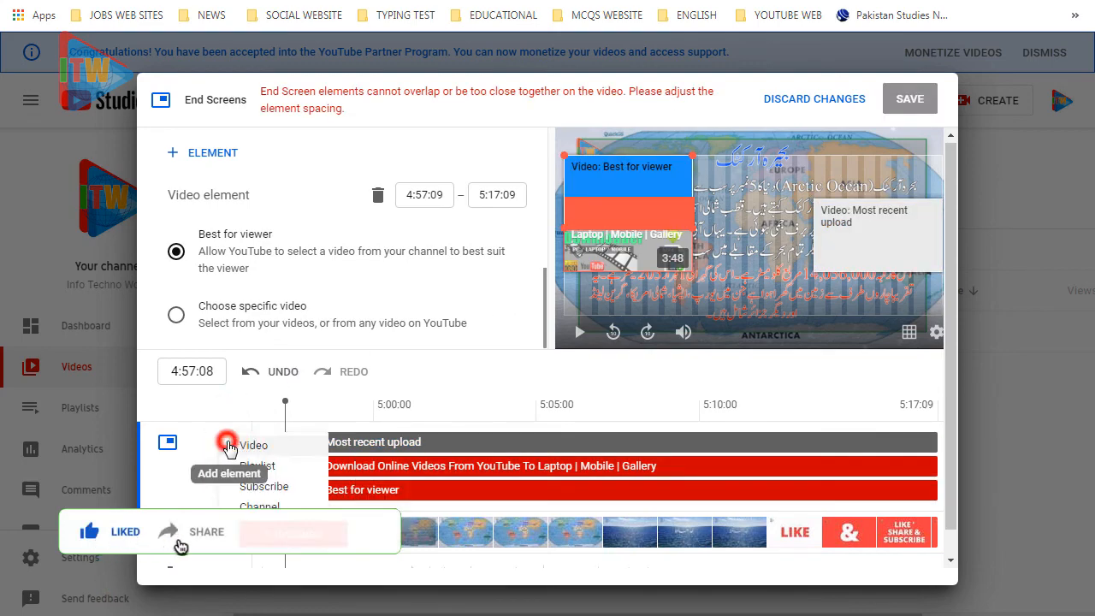
{"action": "left_click", "coordinate": [237, 444]}
{"action": "scroll", "coordinate": [758, 359], "scroll_direction": "down", "scroll_amount": 6}
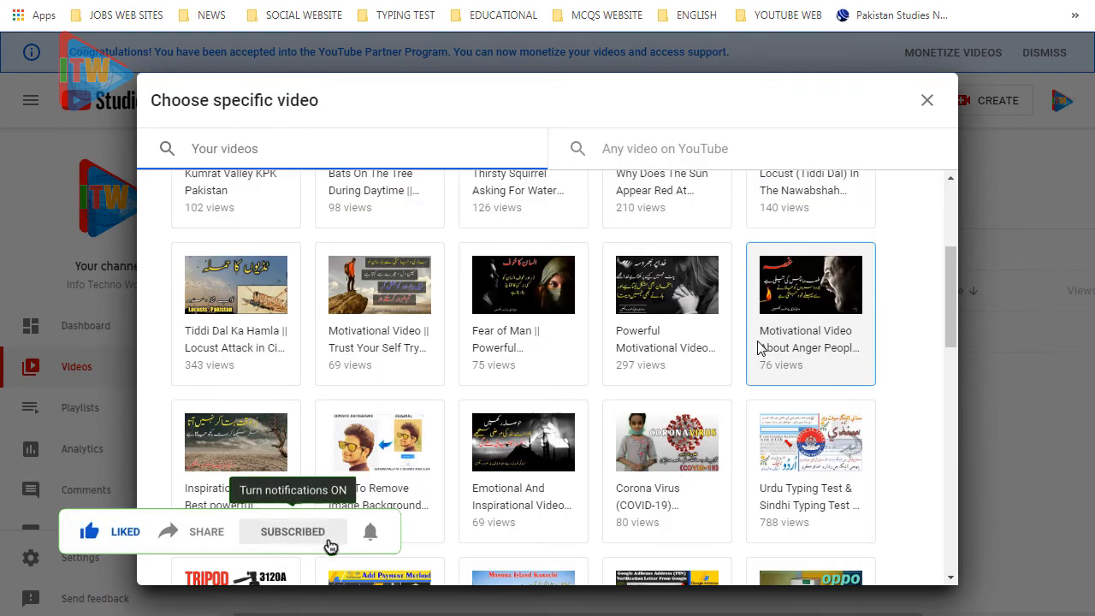
{"action": "scroll", "coordinate": [644, 519], "scroll_direction": "down", "scroll_amount": 4}
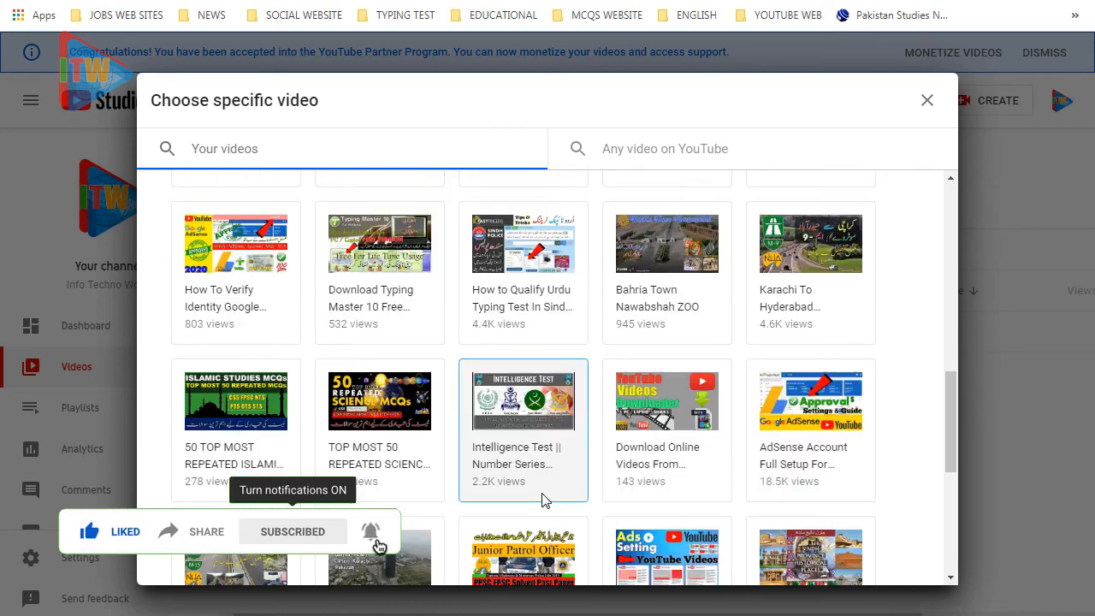
{"action": "left_click", "coordinate": [682, 478]}
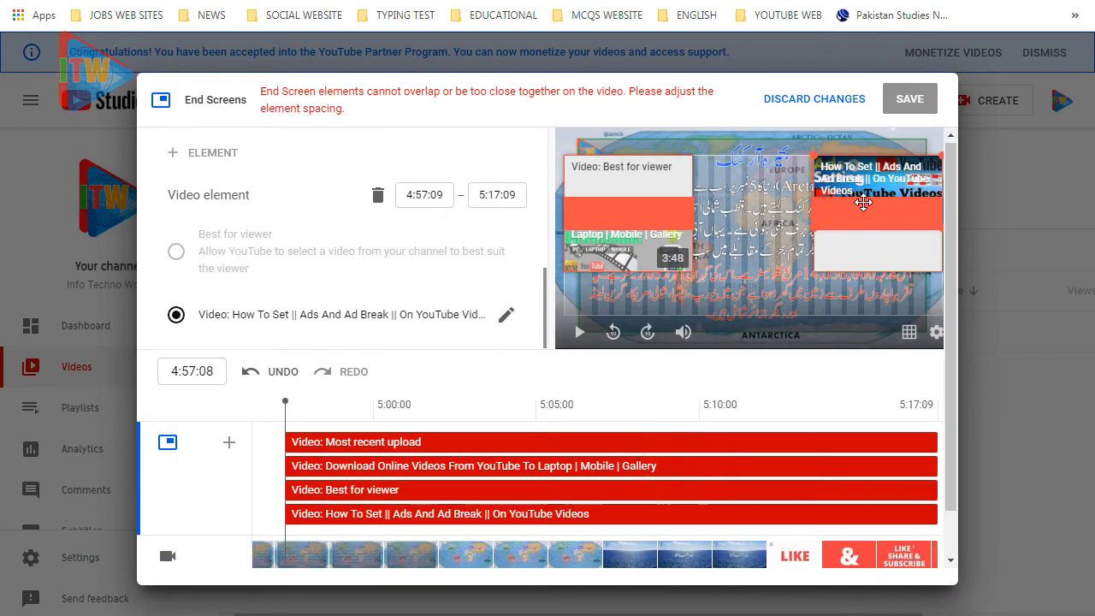
Delete the overlapping Best for viewer and Most recent upload elements from the end screen
{"action": "left_click", "coordinate": [625, 240]}
{"action": "left_click", "coordinate": [639, 180]}
{"action": "key", "text": "Delete"}
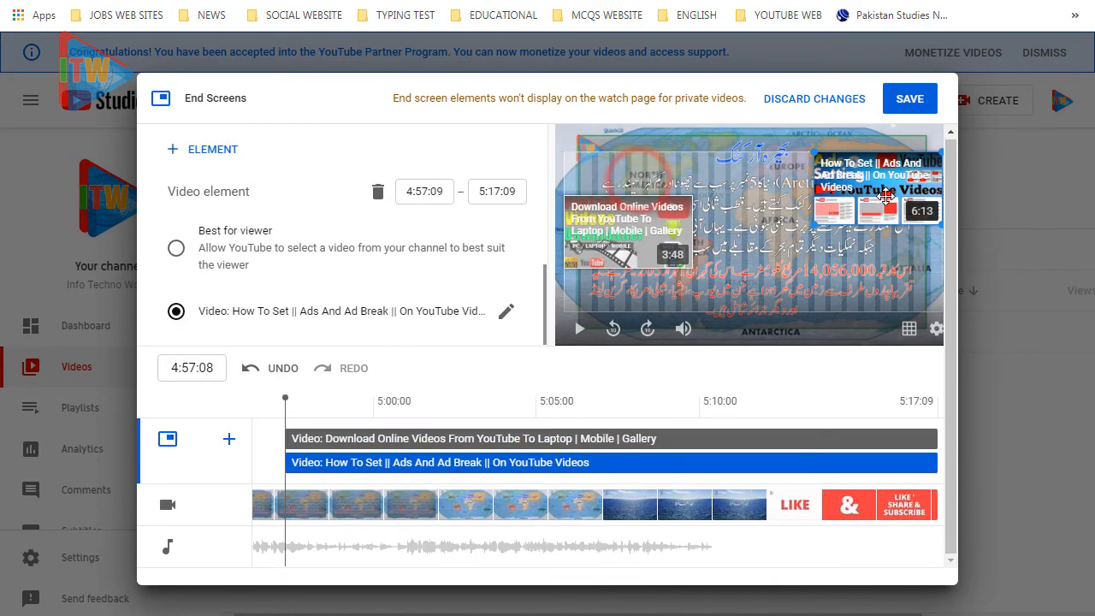
Lower the "How To Set || Ads And Ad Break" element in the frame and save the end screen
{"action": "left_click_drag", "start_coordinate": [886, 193], "coordinate": [890, 238]}
{"action": "left_click", "coordinate": [907, 98]}
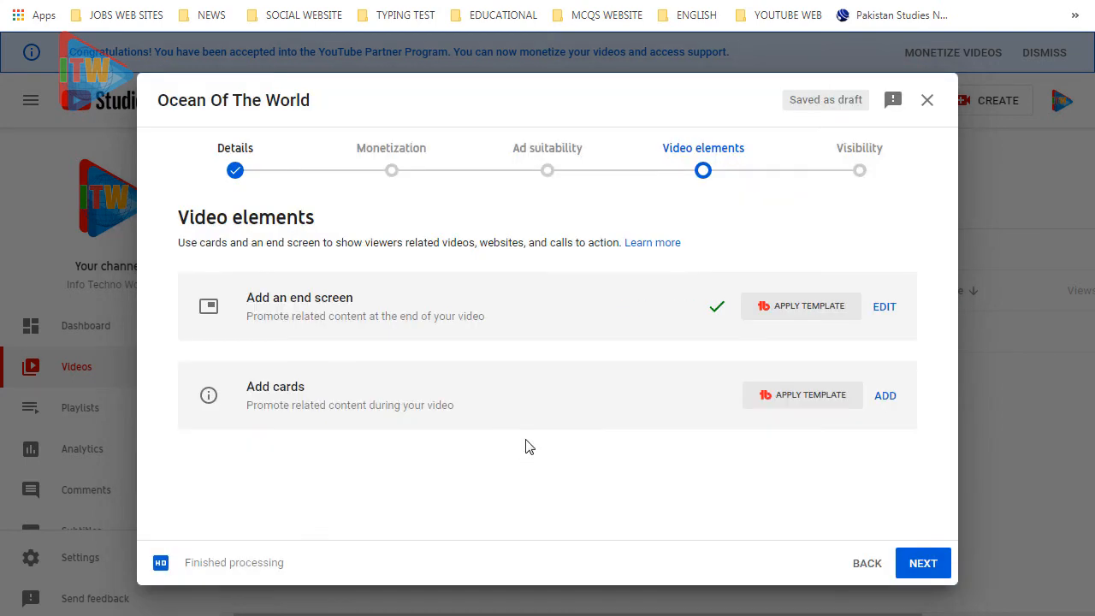
Add a video card at 1:19:05 linking to the channel video "Why Does The Sun Appear Red At Sunrise And Sunset"
{"action": "left_click", "coordinate": [885, 396]}
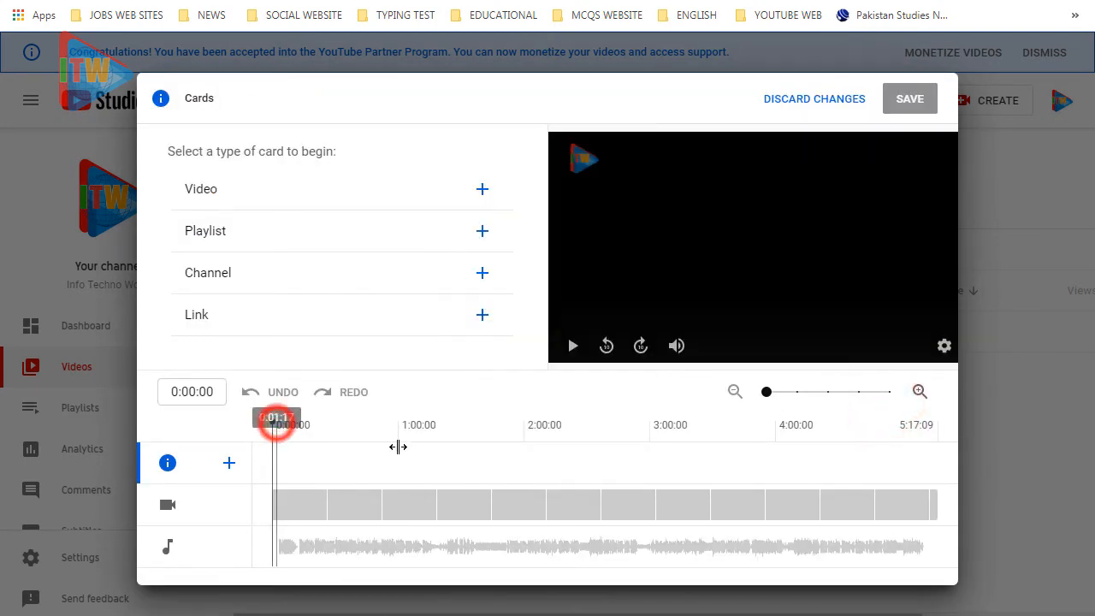
{"action": "left_click_drag", "start_coordinate": [396, 445], "coordinate": [439, 462]}
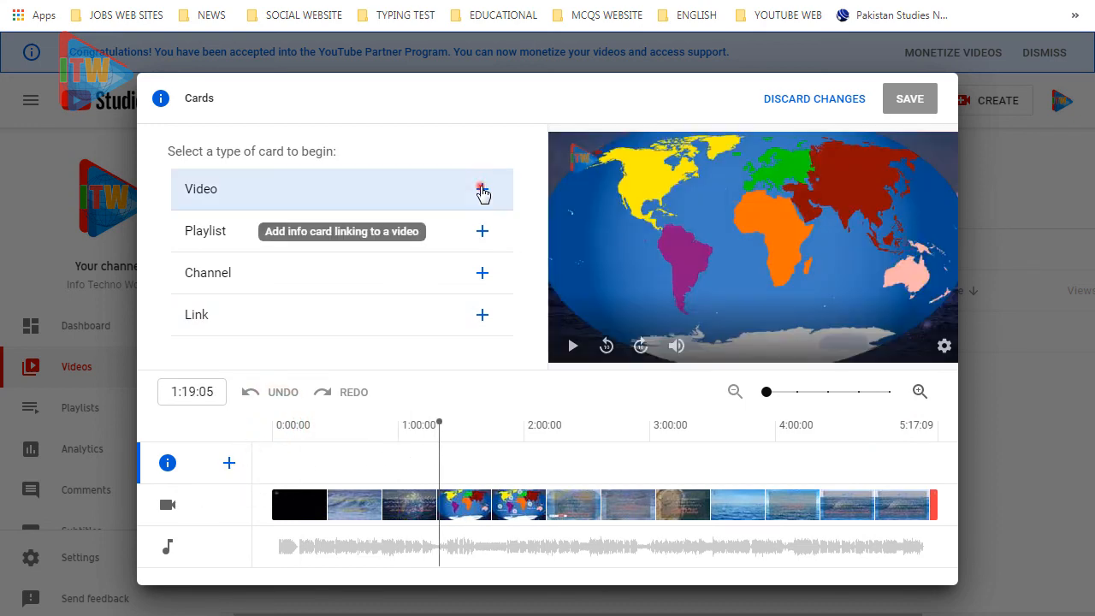
{"action": "left_click", "coordinate": [482, 189]}
{"action": "left_click", "coordinate": [650, 383]}
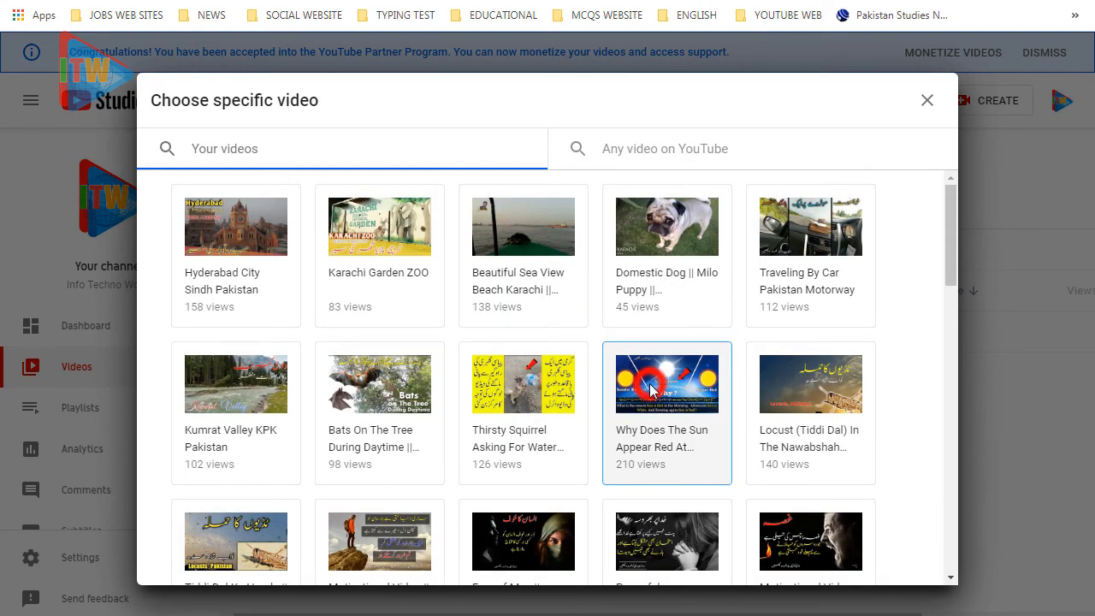
Add a second video card at 2:33:27 linking to the channel video "How To Fix || Unexpected End of JSON Input"
{"action": "left_click", "coordinate": [594, 463]}
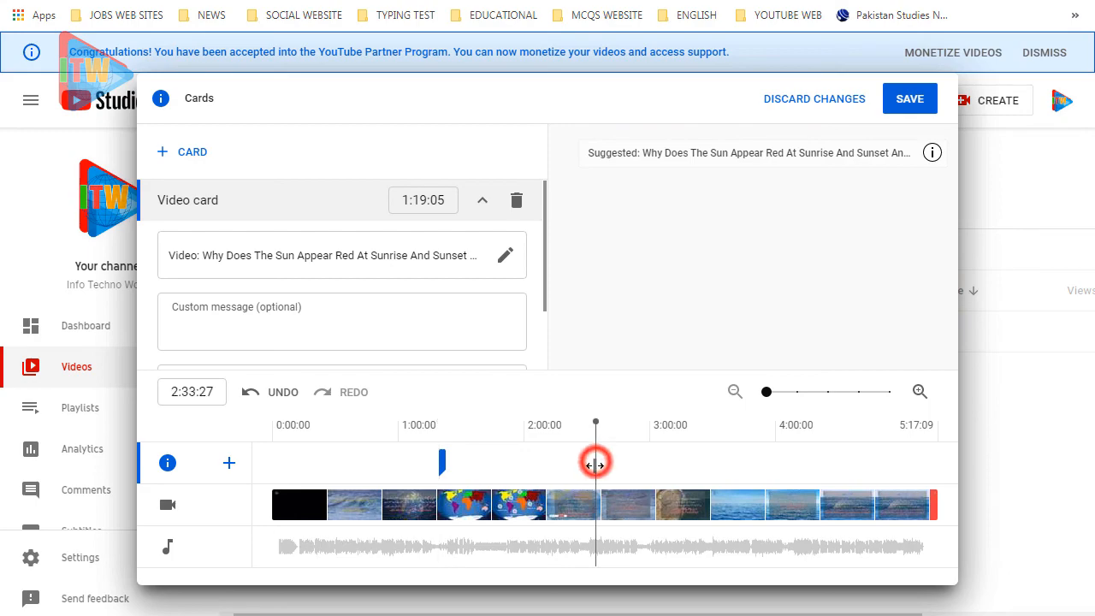
{"action": "left_click", "coordinate": [193, 154]}
{"action": "left_click", "coordinate": [184, 153]}
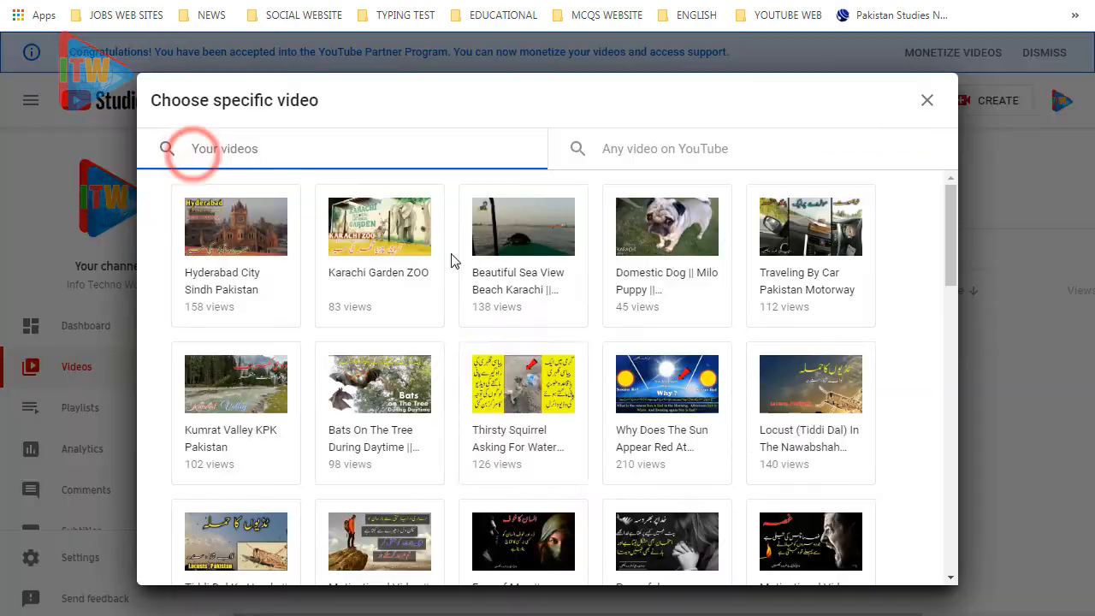
{"action": "scroll", "coordinate": [827, 386], "scroll_direction": "down", "scroll_amount": 10}
{"action": "left_click", "coordinate": [564, 471]}
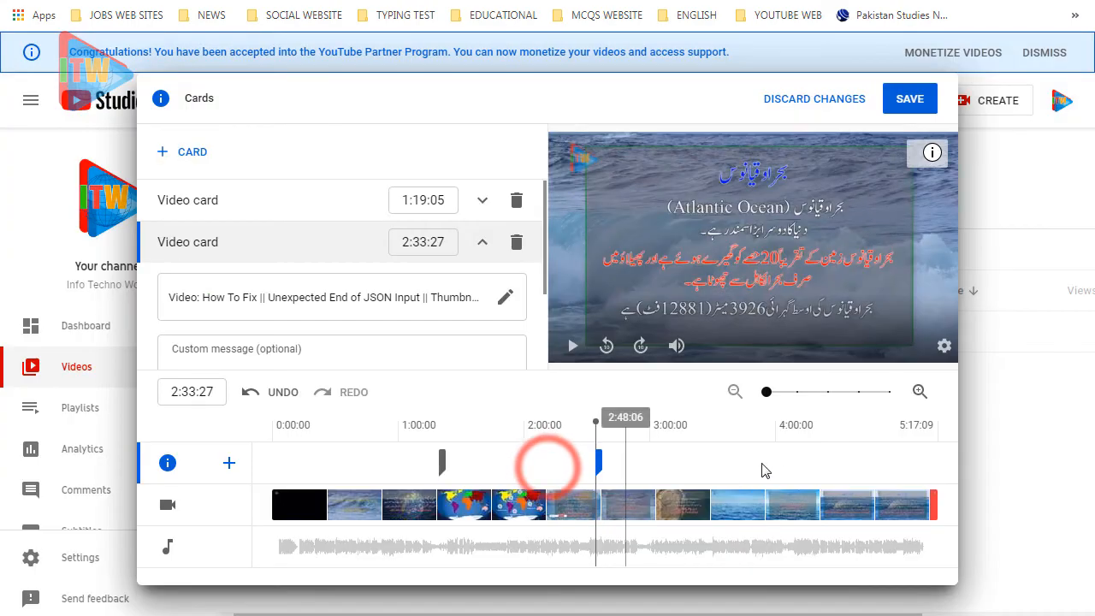
Add a third video card at 4:02:28 linking to the channel video "YouTube Channel Approved For..." and save the cards
{"action": "left_click", "coordinate": [782, 463]}
{"action": "left_click", "coordinate": [182, 152]}
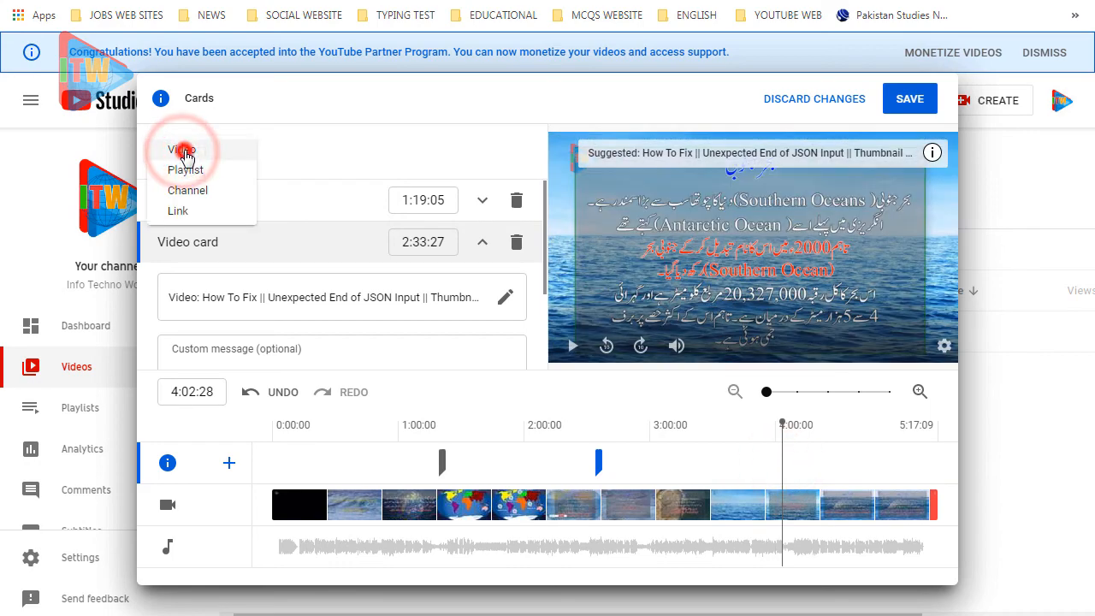
{"action": "left_click", "coordinate": [182, 146]}
{"action": "scroll", "coordinate": [367, 424], "scroll_direction": "down", "scroll_amount": 10}
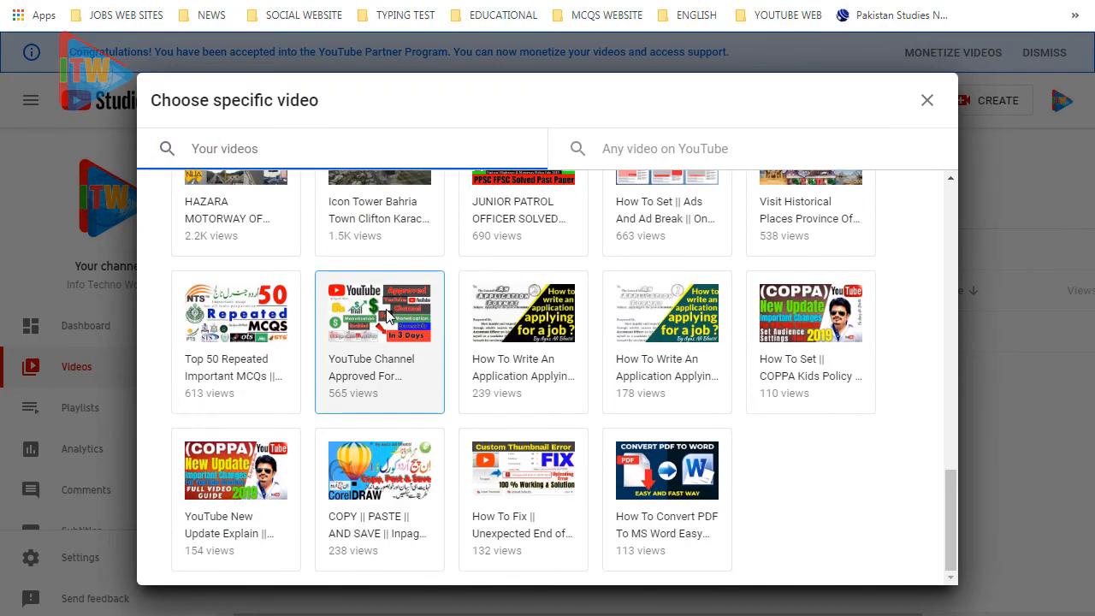
{"action": "left_click", "coordinate": [385, 308]}
{"action": "left_click", "coordinate": [911, 101]}
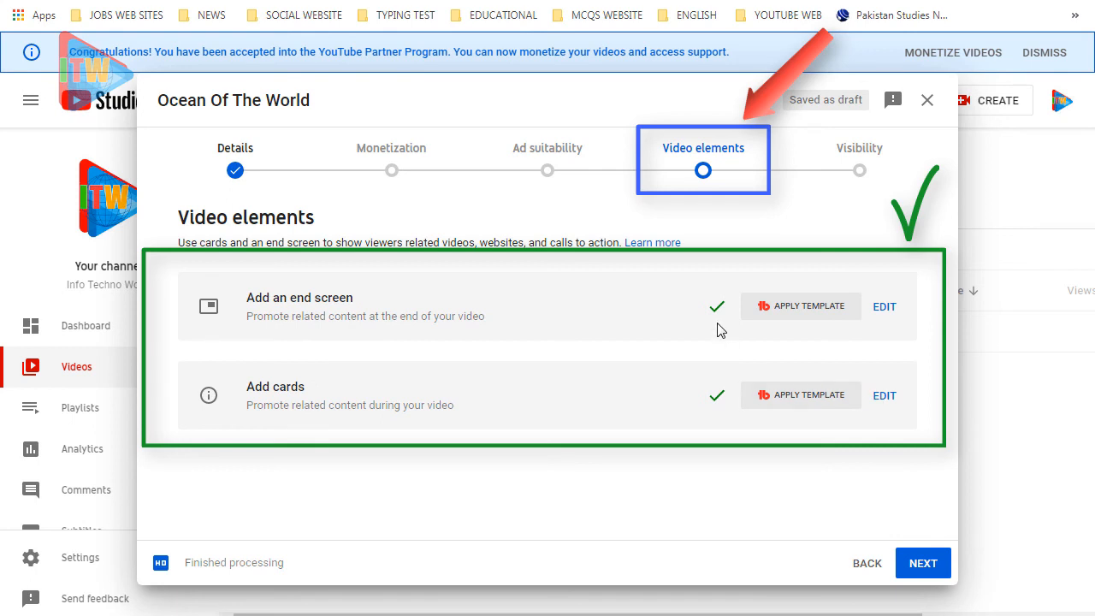
Set the video's visibility to Public and publish it anyway, without saving it as private or unlisted first
{"action": "left_click", "coordinate": [923, 564]}
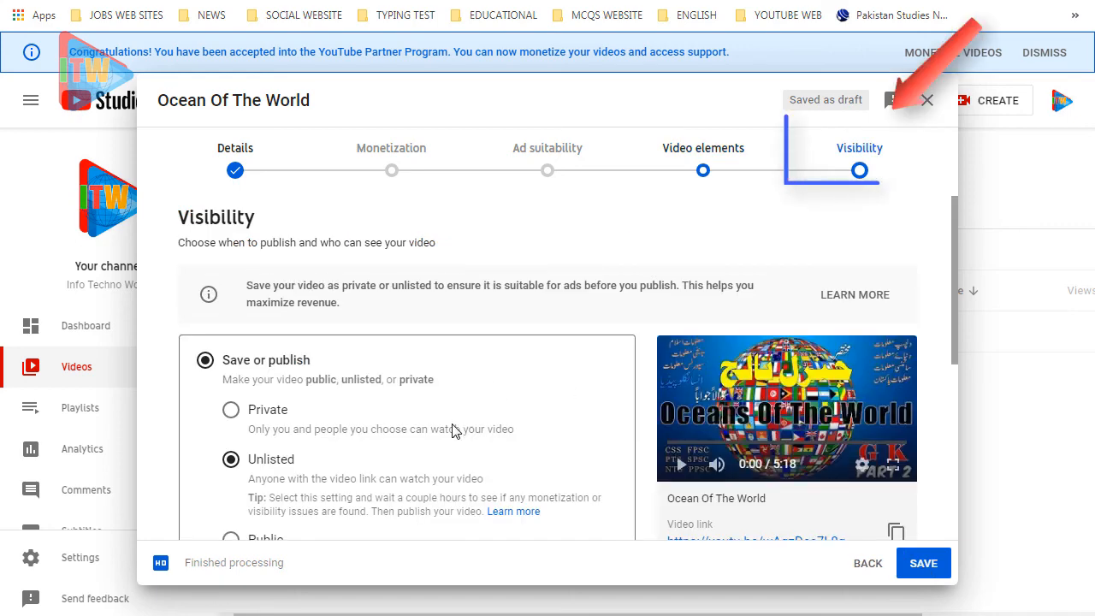
{"action": "scroll", "coordinate": [455, 436], "scroll_direction": "down", "scroll_amount": 1}
{"action": "scroll", "coordinate": [454, 435], "scroll_direction": "down", "scroll_amount": 3}
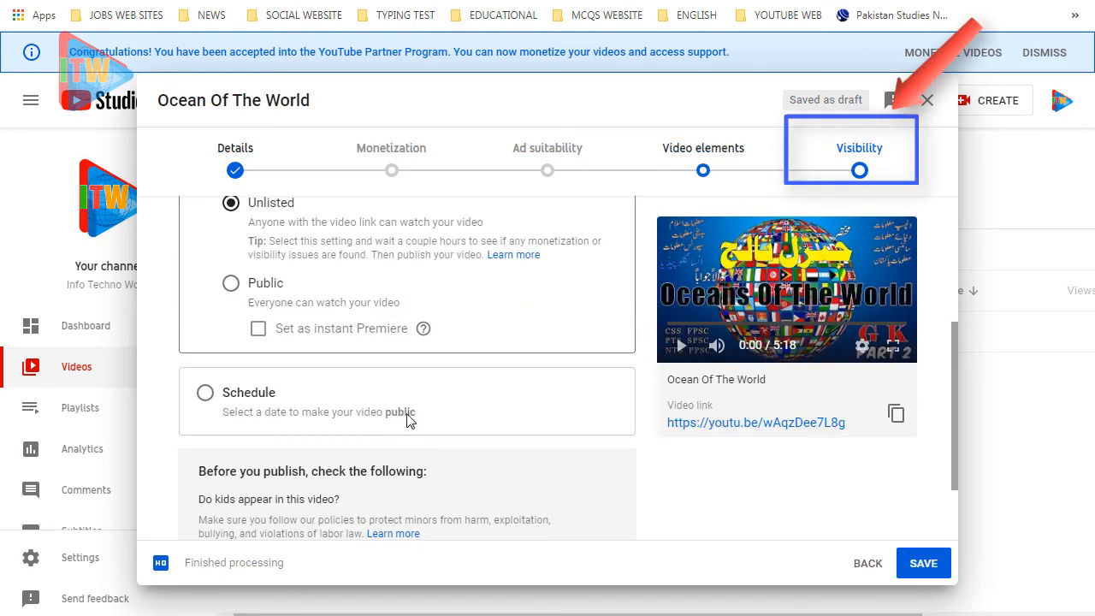
{"action": "left_click", "coordinate": [231, 288]}
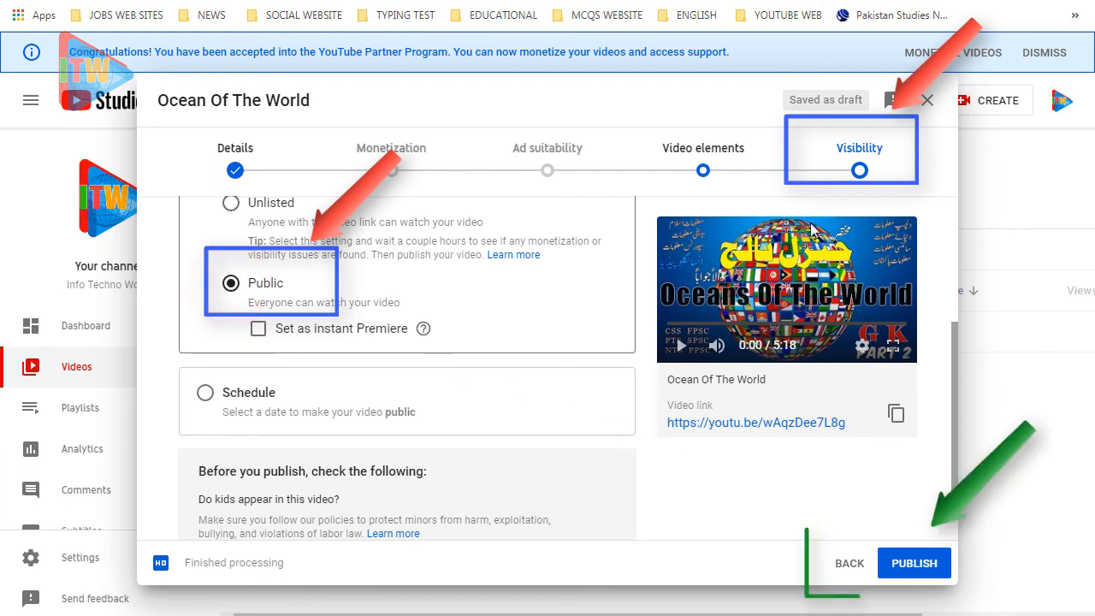
{"action": "left_click", "coordinate": [928, 567]}
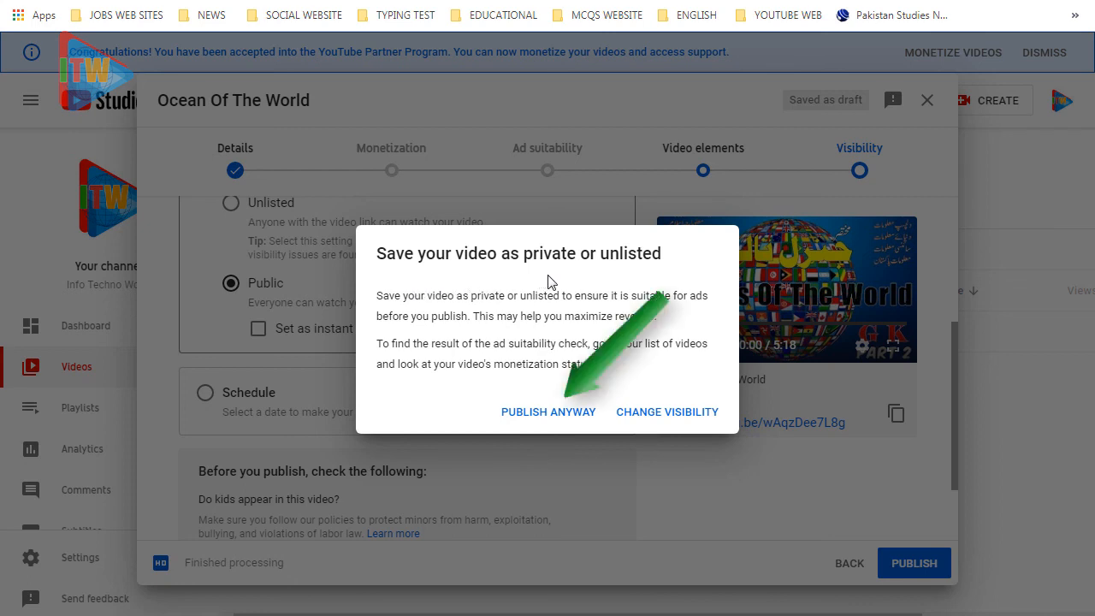
{"action": "left_click", "coordinate": [550, 414]}
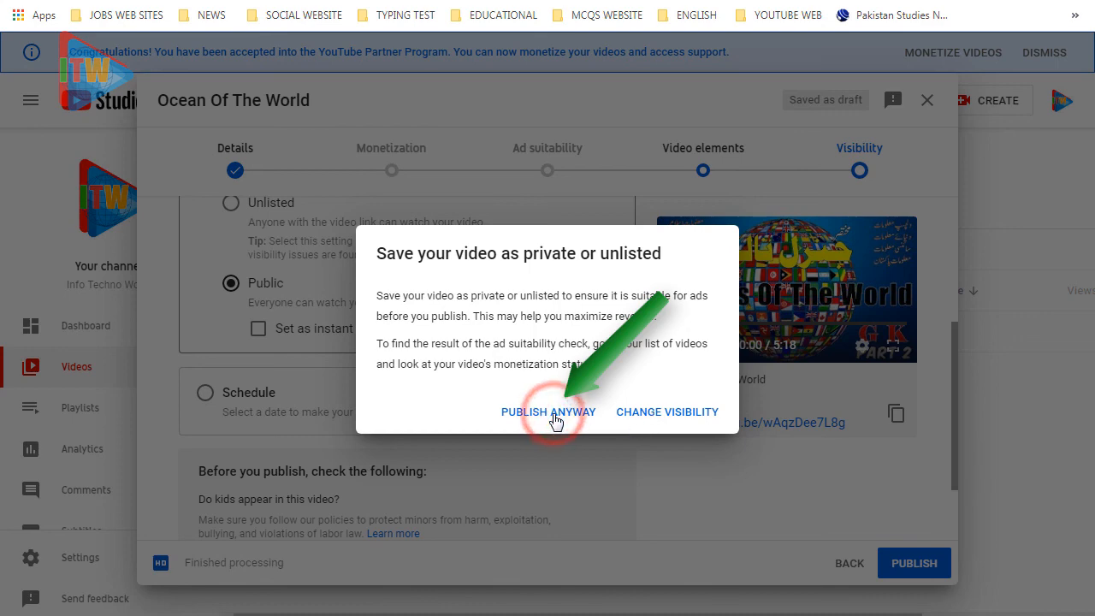